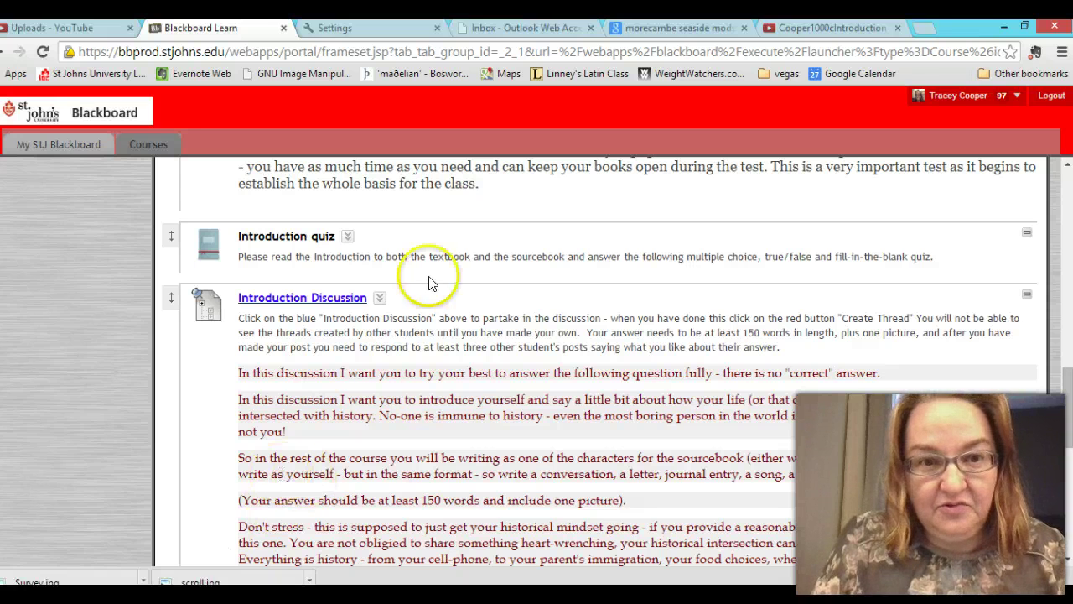
Open the Introduction Discussion forum 'How you intersect with history' from the course content
{"action": "left_click", "coordinate": [309, 299]}
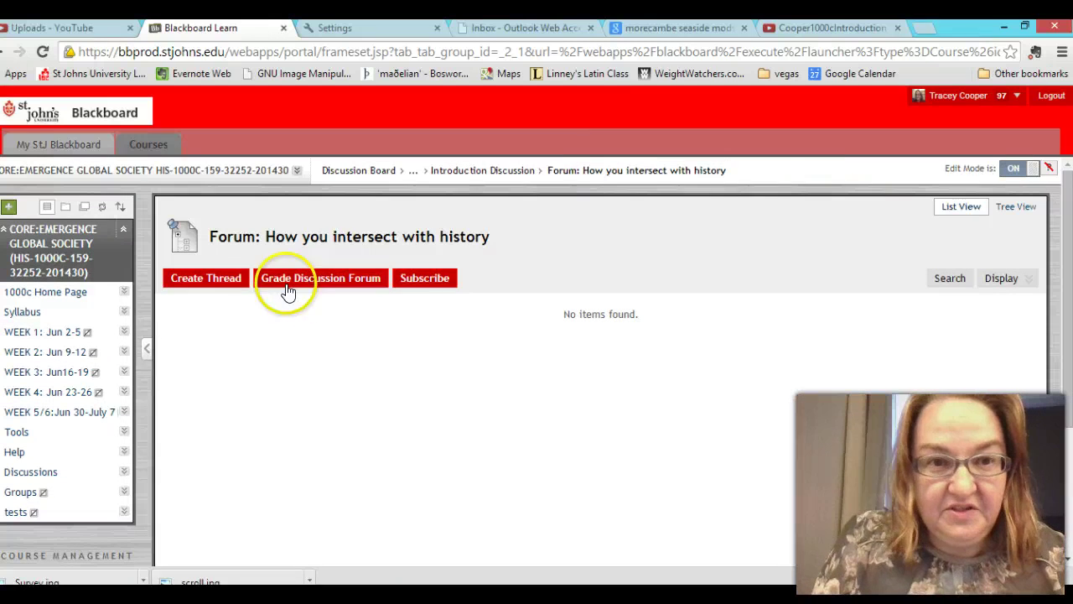
Create a new thread with the subject 'My Home Town'
{"action": "left_click", "coordinate": [214, 280]}
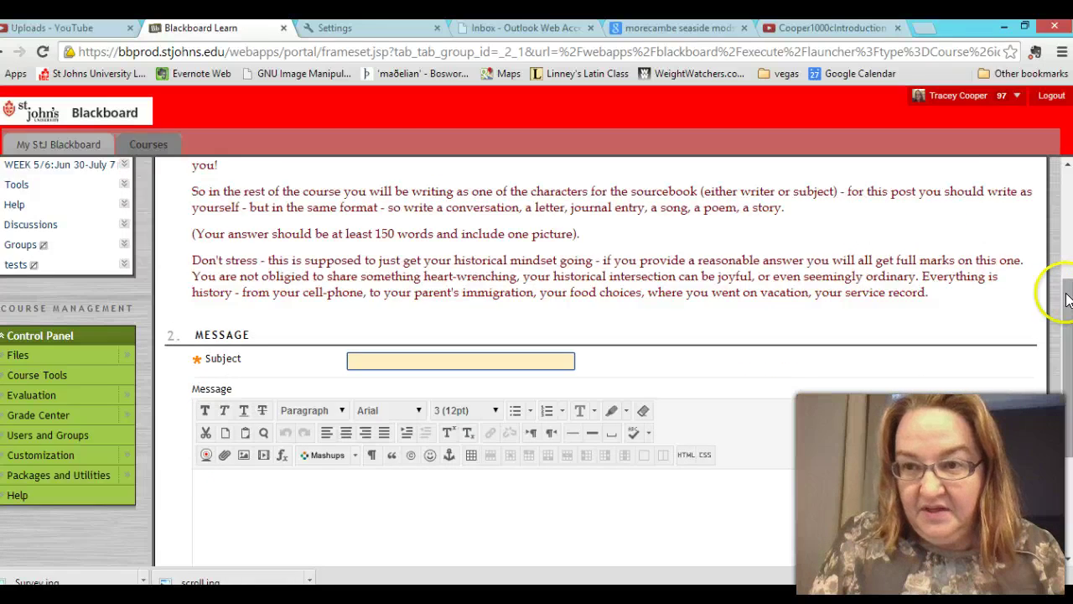
{"action": "left_click_drag", "start_coordinate": [1065, 289], "coordinate": [1065, 313]}
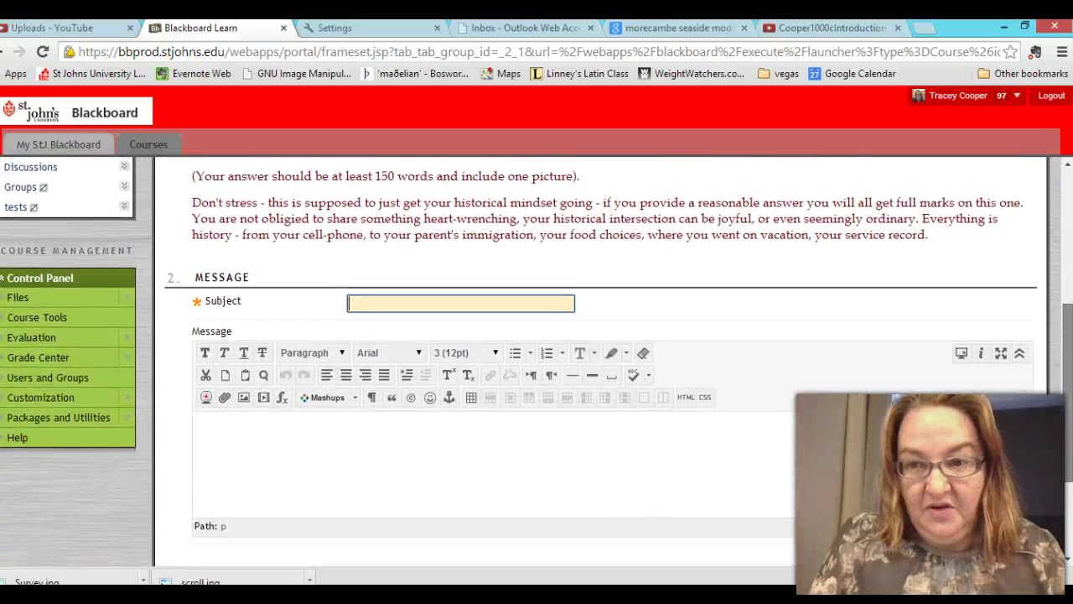
{"action": "left_click", "coordinate": [808, 285]}
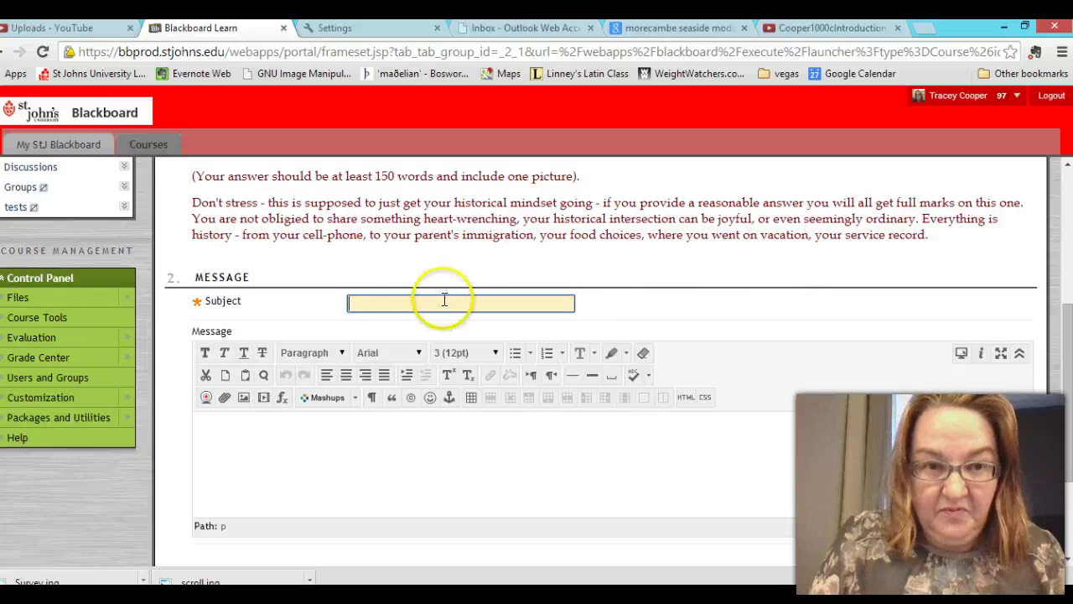
{"action": "left_click", "coordinate": [364, 303]}
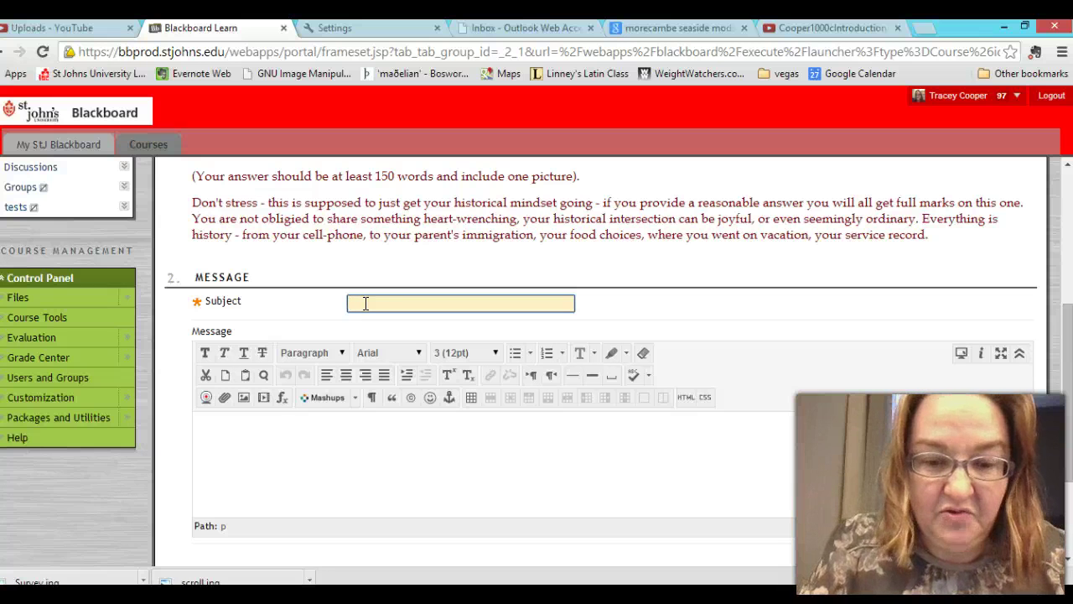
{"action": "type", "text": "My"}
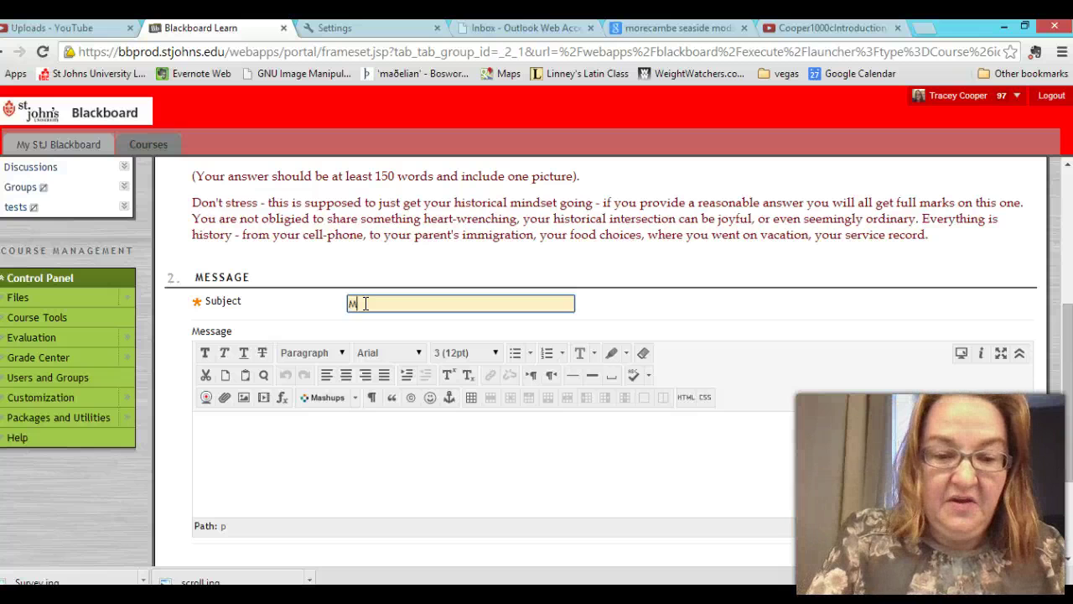
{"action": "type", "text": " Ho"}
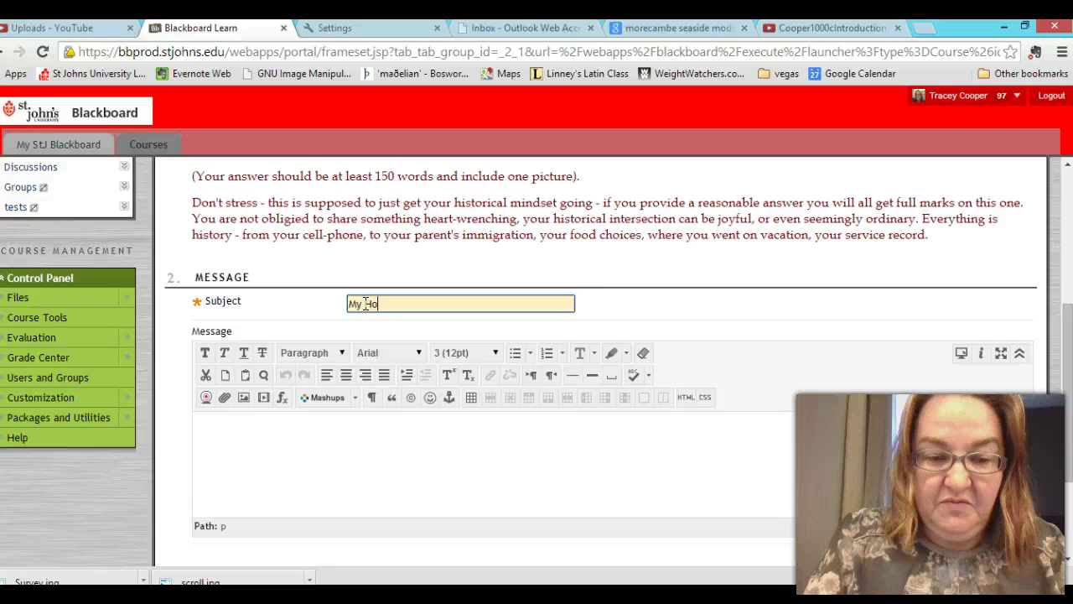
{"action": "type", "text": "me Town"}
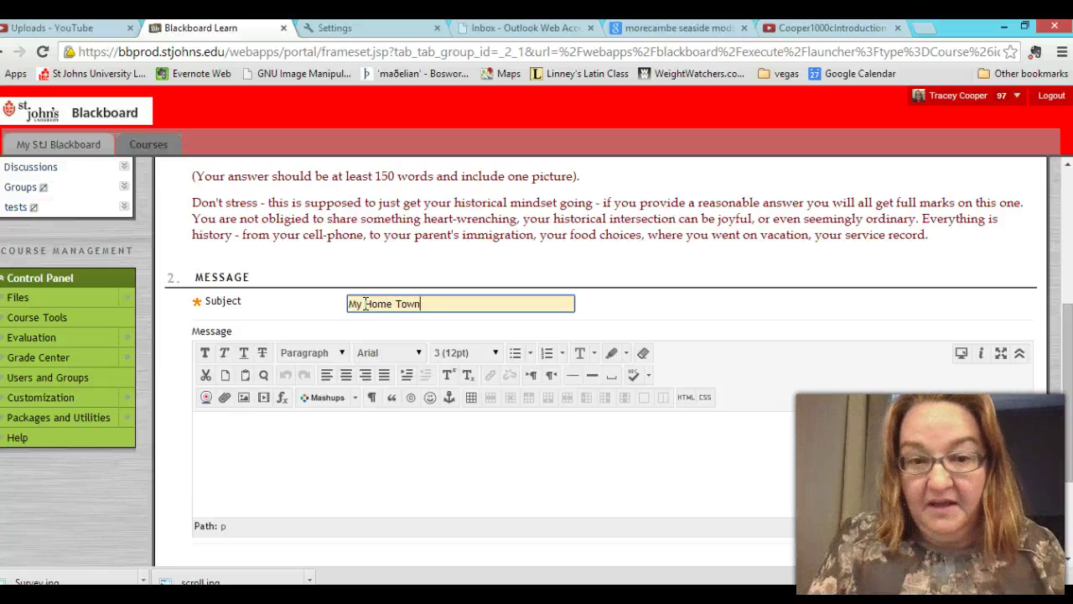
{"action": "left_click", "coordinate": [215, 419]}
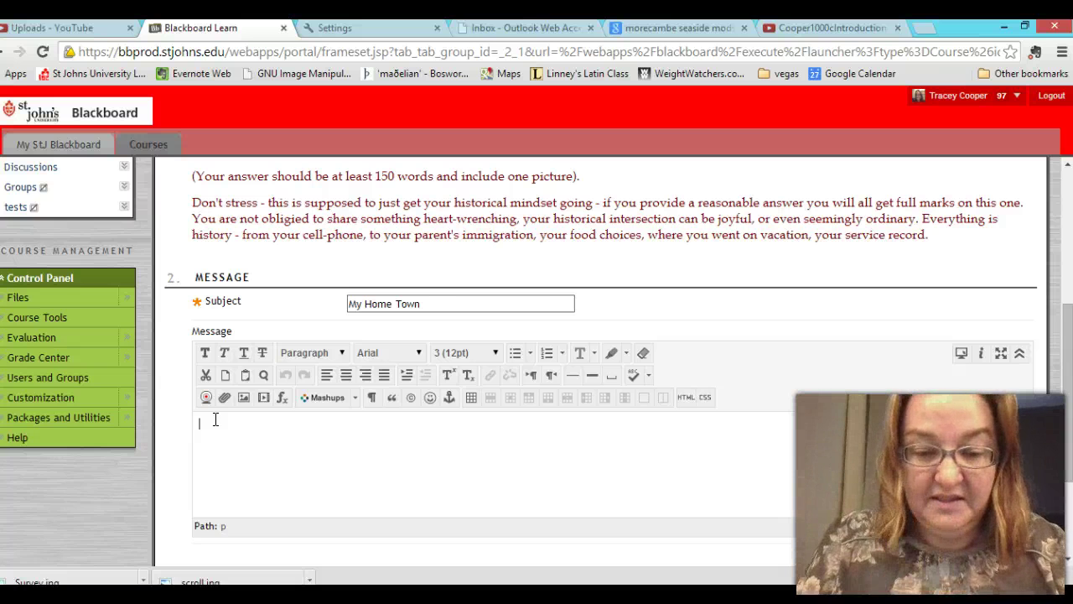
Type 'My home town is called Morecambe. It is located in the North of England etc etc', fixing a typo
{"action": "type", "text": "My ho"}
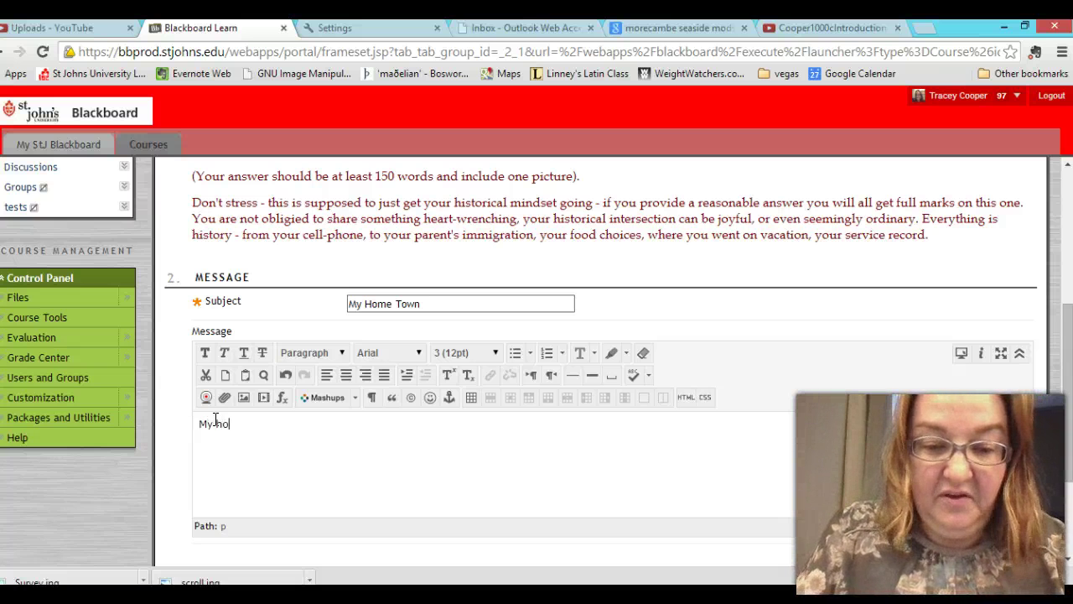
{"action": "type", "text": "me town is c"}
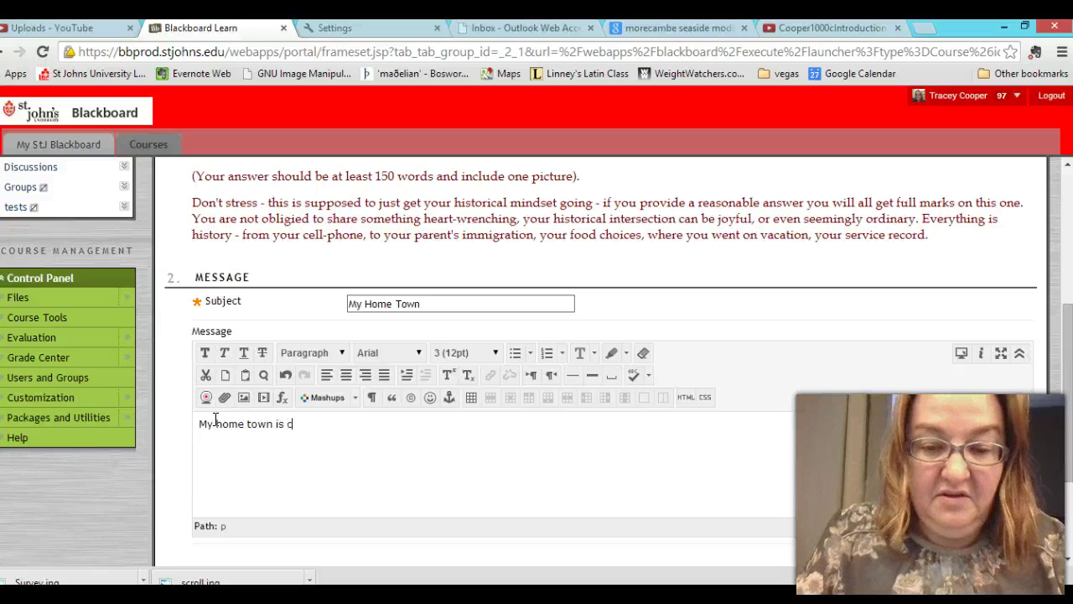
{"action": "type", "text": "alled Morec"}
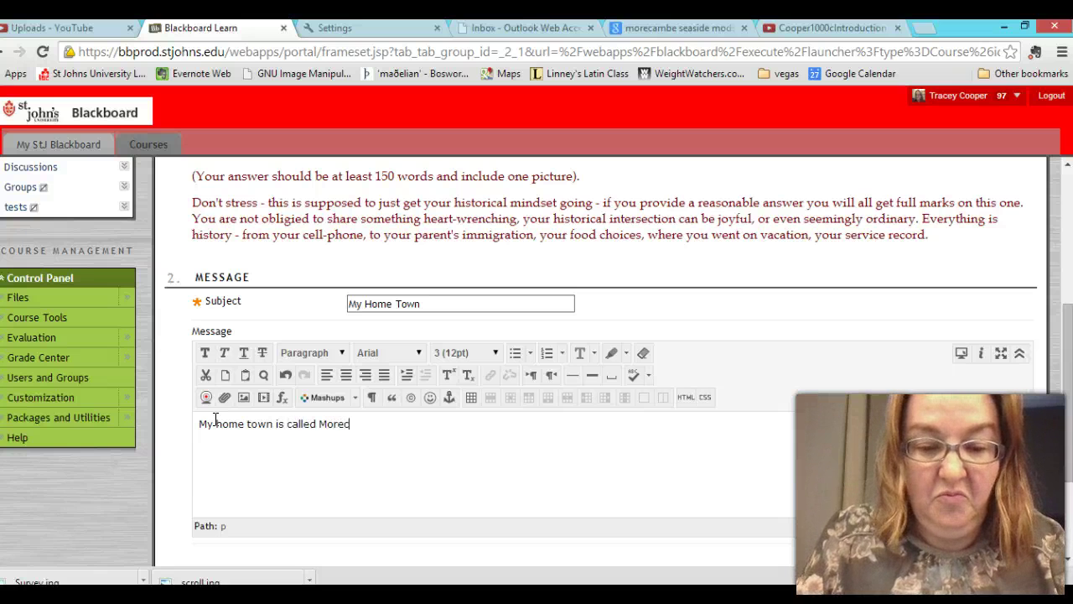
{"action": "type", "text": "ambe. It"}
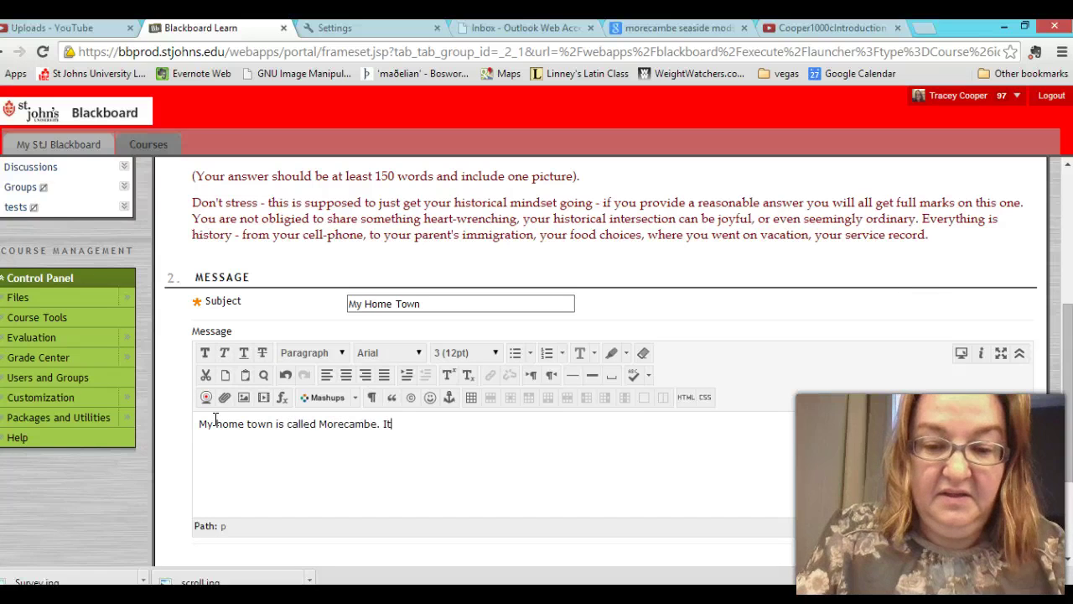
{"action": "type", "text": " is located i"}
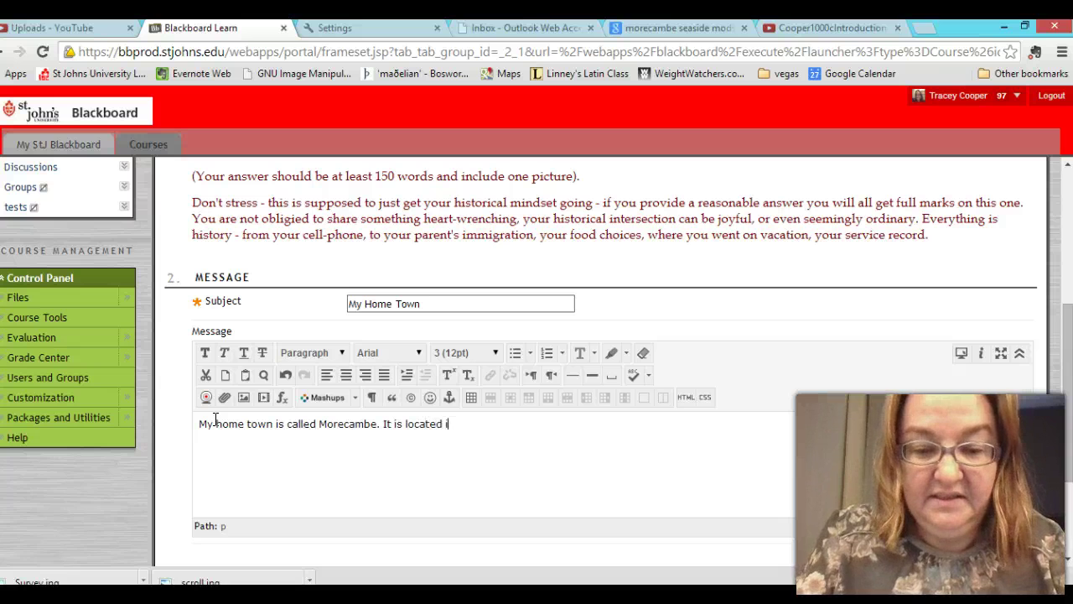
{"action": "type", "text": "n the North"}
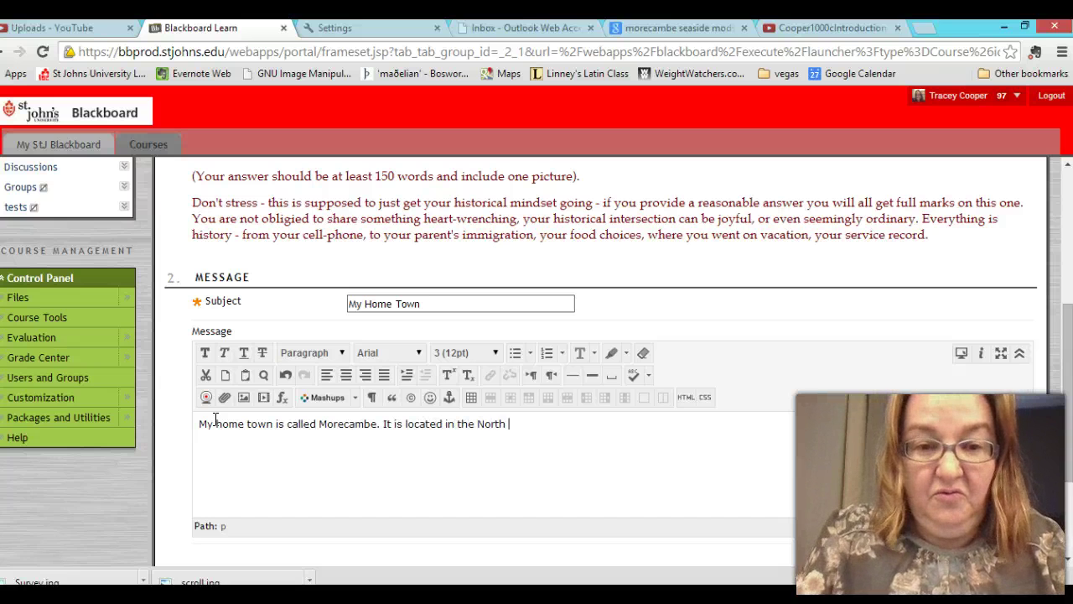
{"action": "key", "text": "BackSpace"}
{"action": "key", "text": "BackSpace"}
{"action": "type", "text": "h of Eng"}
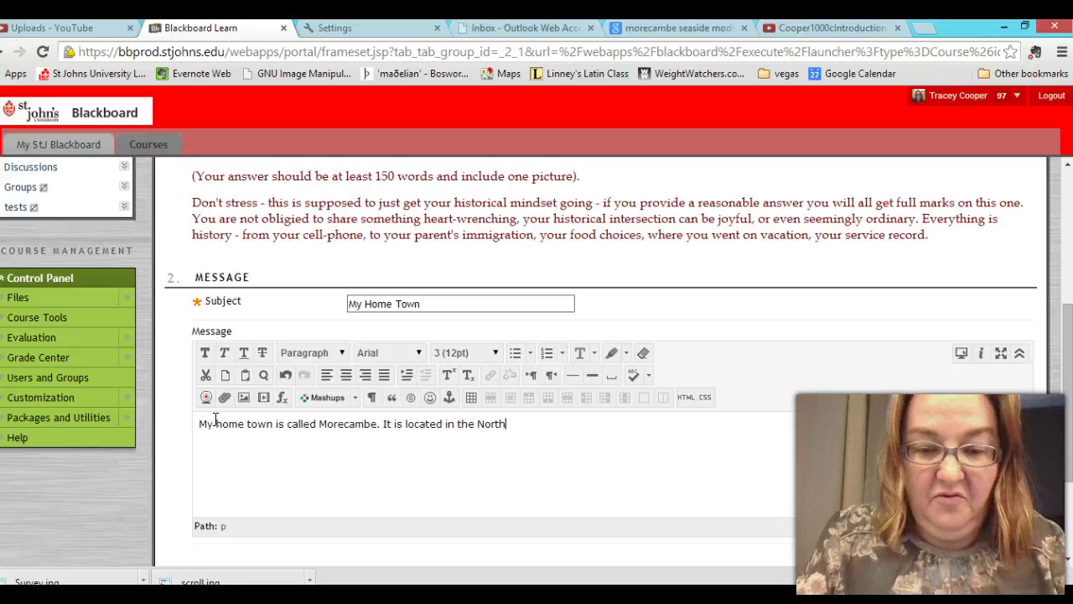
{"action": "type", "text": "lan"}
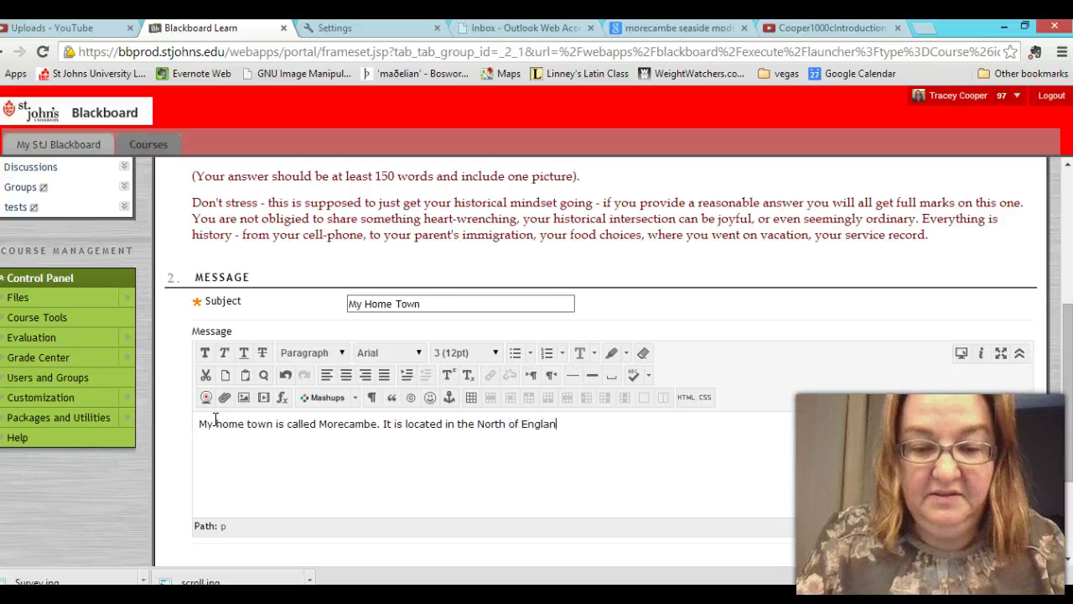
{"action": "type", "text": "d etc etc"}
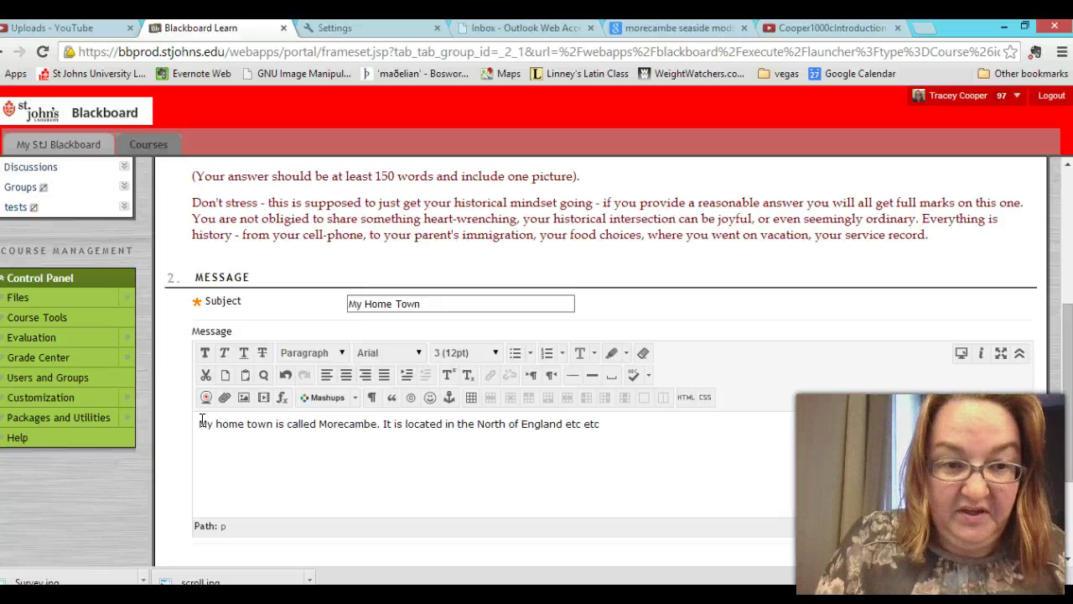
Place the insertion point at the start of the message, before 'My'
{"action": "left_click", "coordinate": [201, 422]}
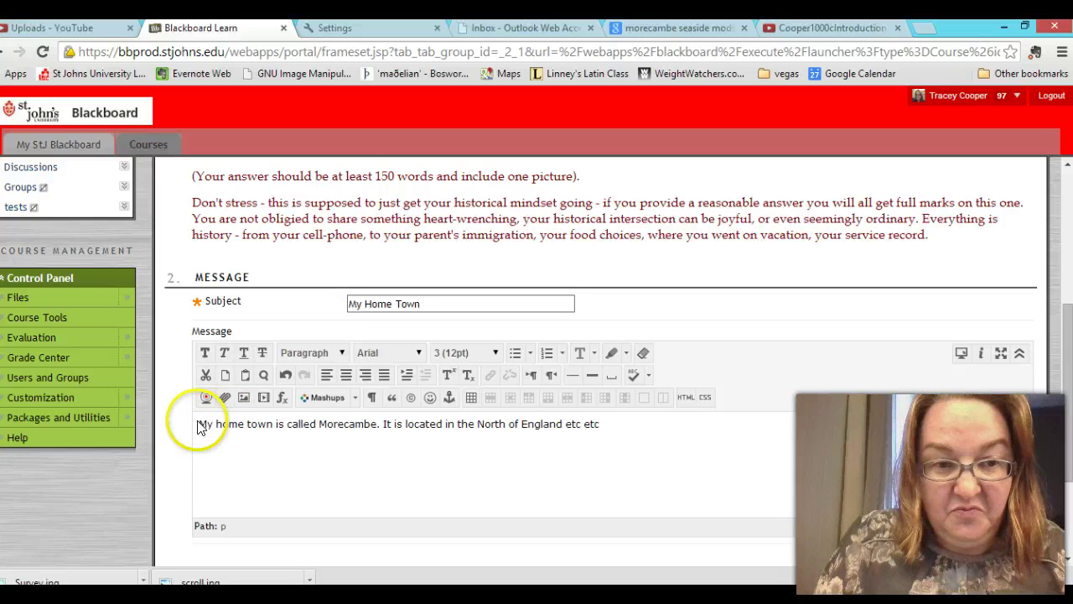
{"action": "left_click", "coordinate": [199, 422]}
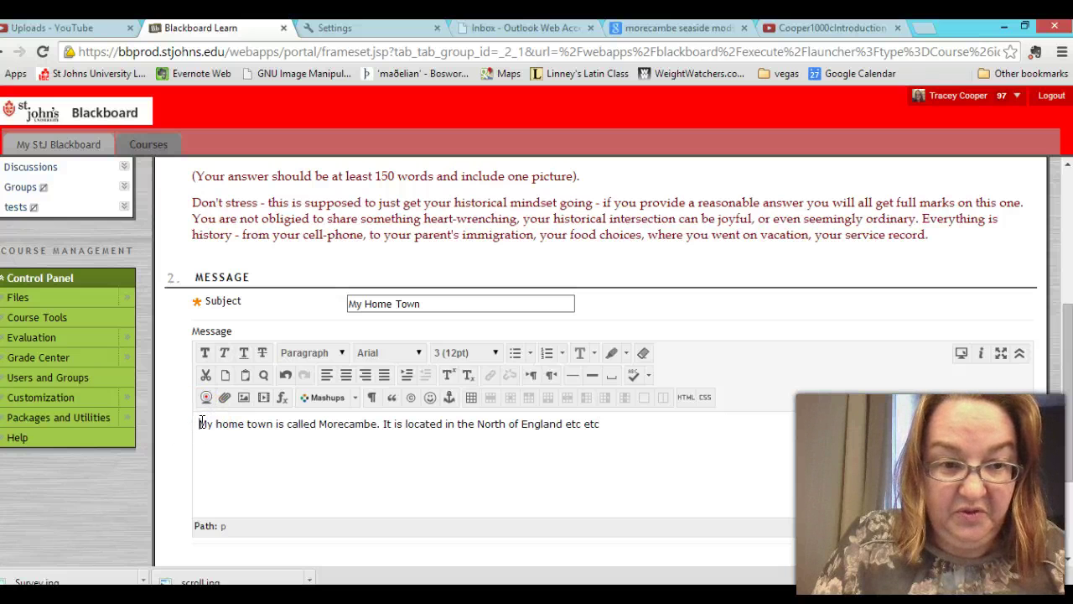
{"action": "left_click", "coordinate": [202, 422]}
{"action": "left_click", "coordinate": [201, 423]}
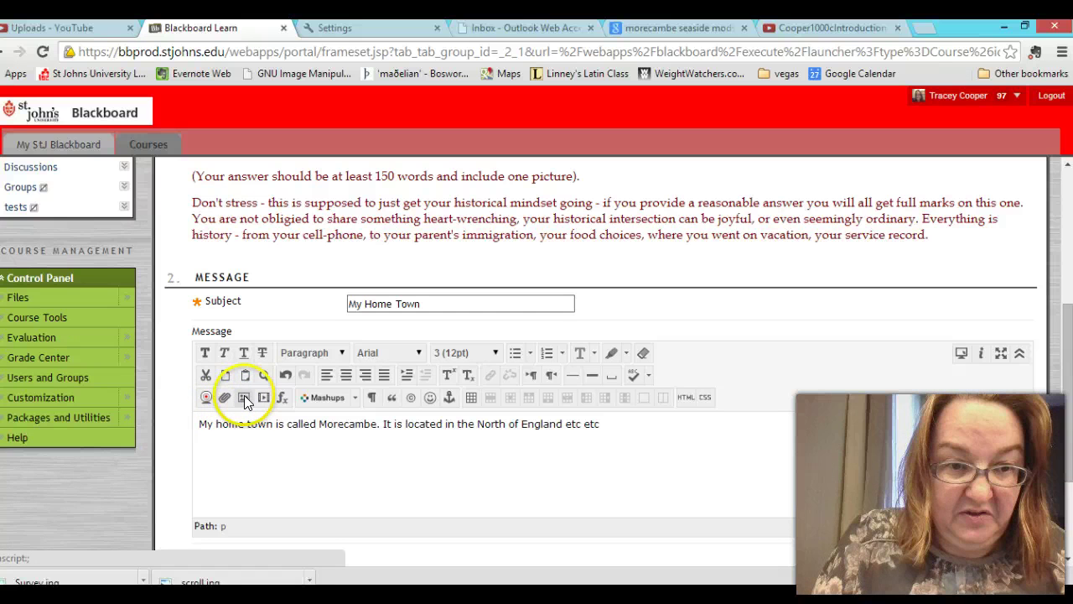
Open the Insert/Edit Image dialog and browse the computer for a picture
{"action": "left_click", "coordinate": [243, 400]}
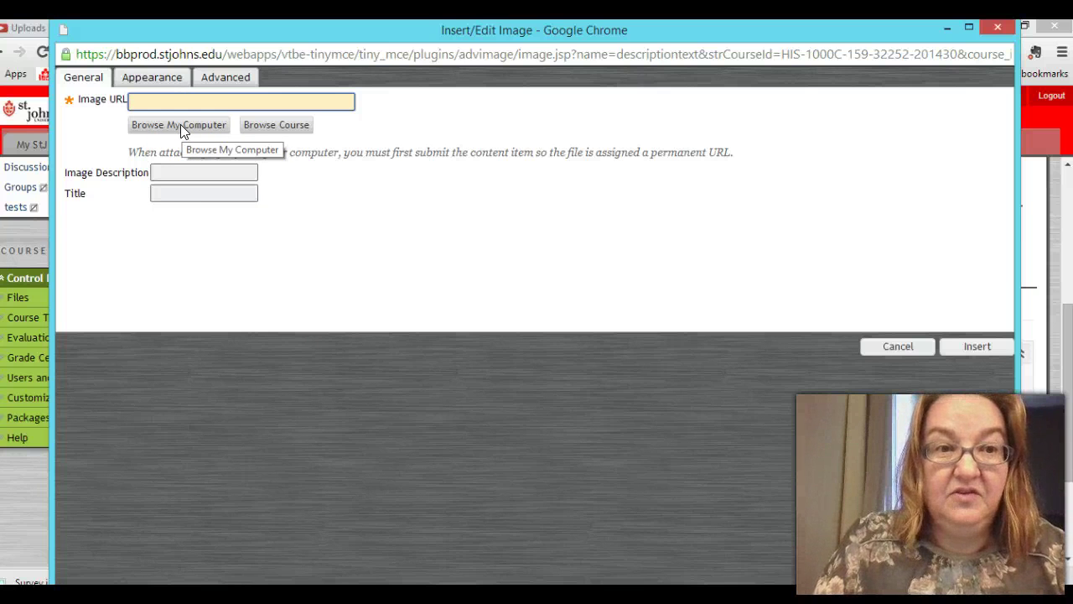
{"action": "left_click", "coordinate": [180, 126]}
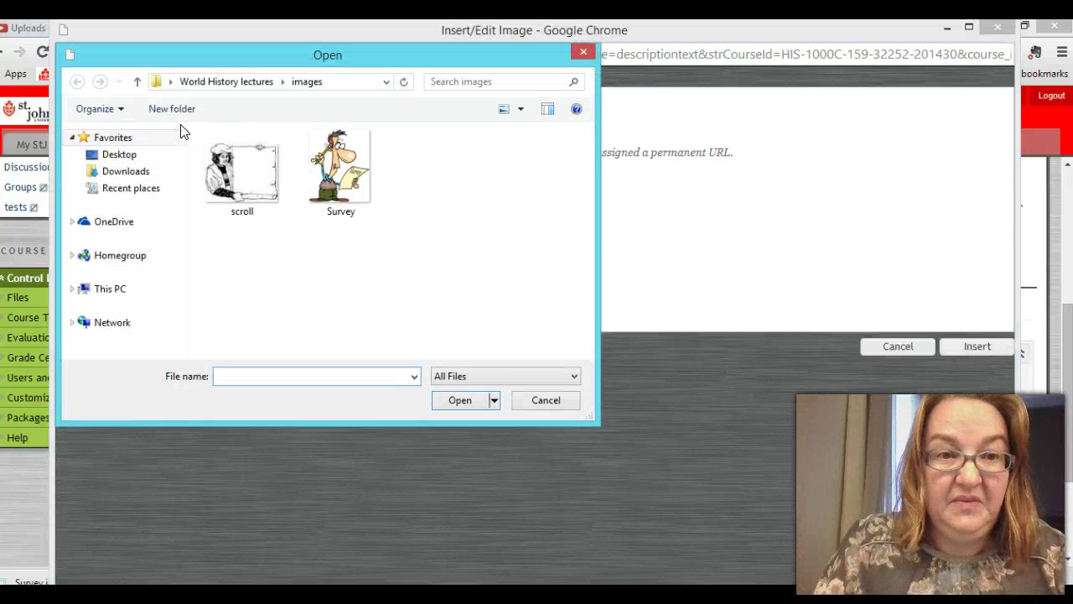
Navigate to the Libraries > Pictures > 2011-12-31 folder
{"action": "left_click", "coordinate": [142, 156]}
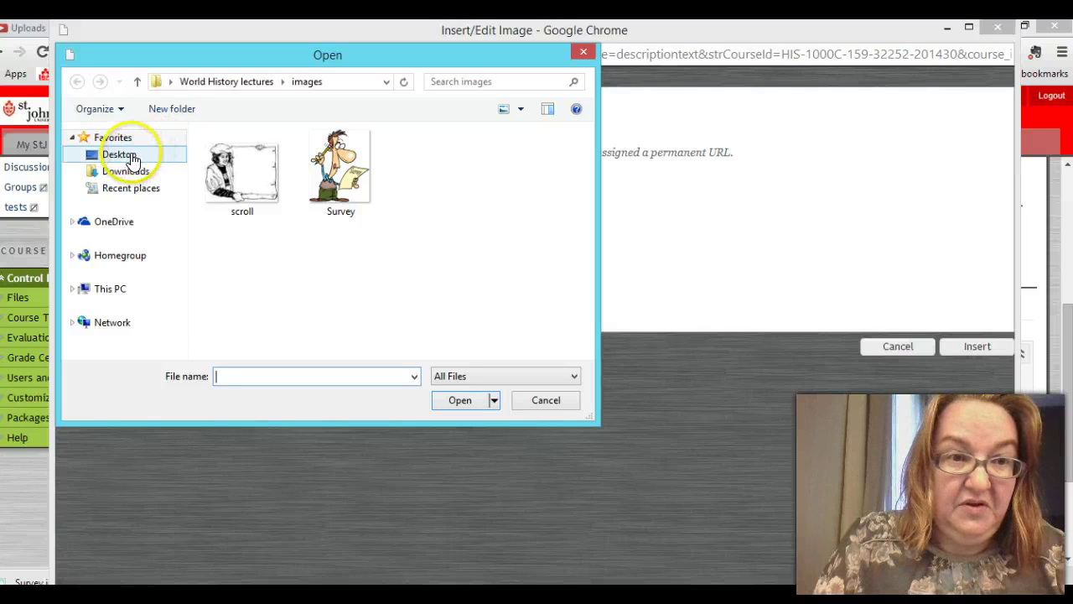
{"action": "left_click", "coordinate": [123, 157]}
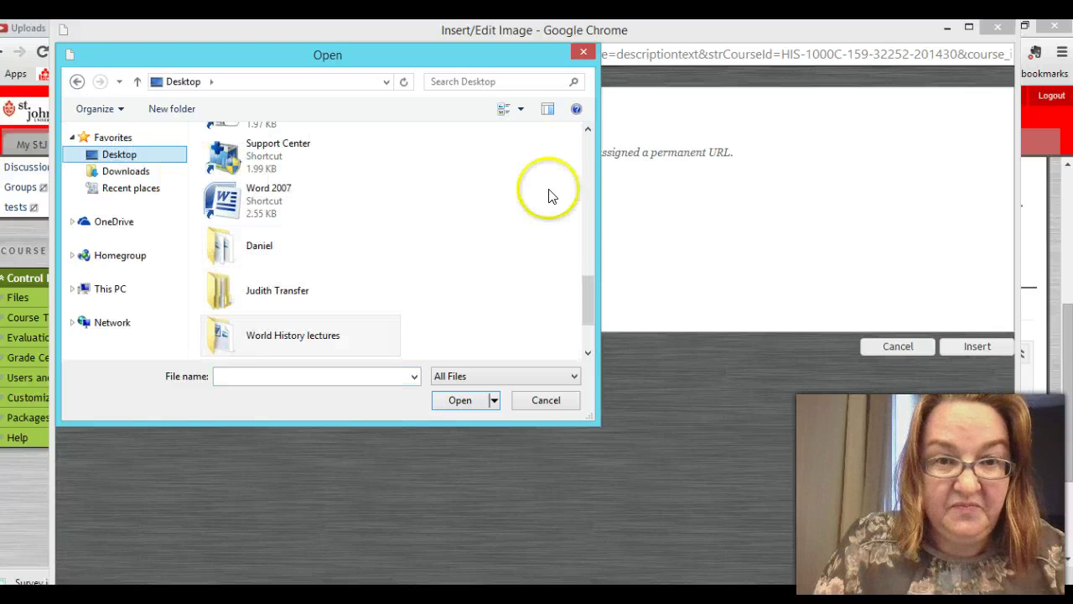
{"action": "left_click_drag", "start_coordinate": [586, 283], "coordinate": [592, 172]}
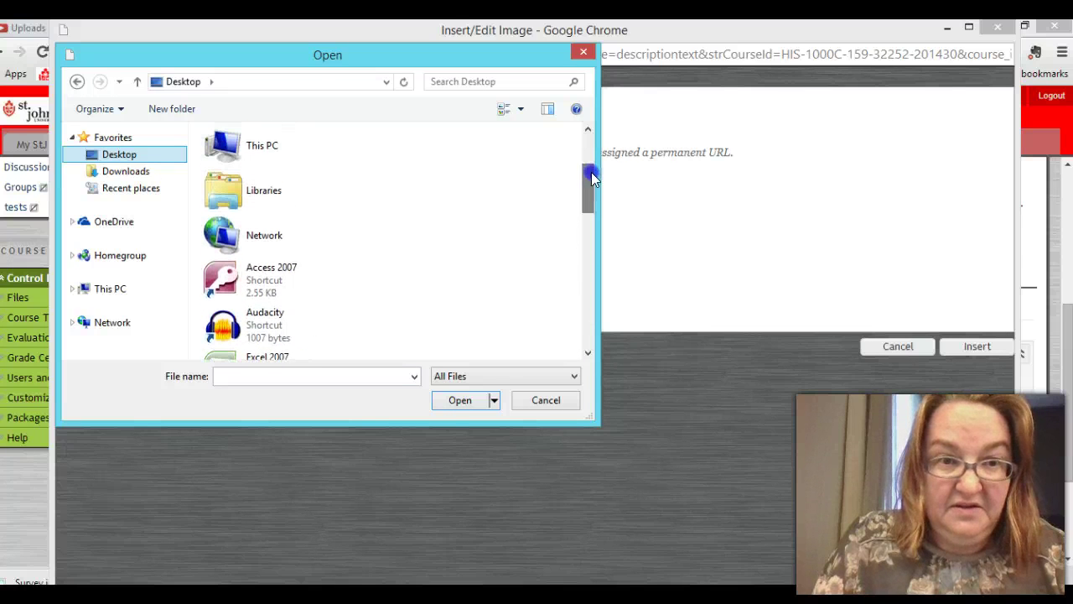
{"action": "left_click", "coordinate": [234, 189]}
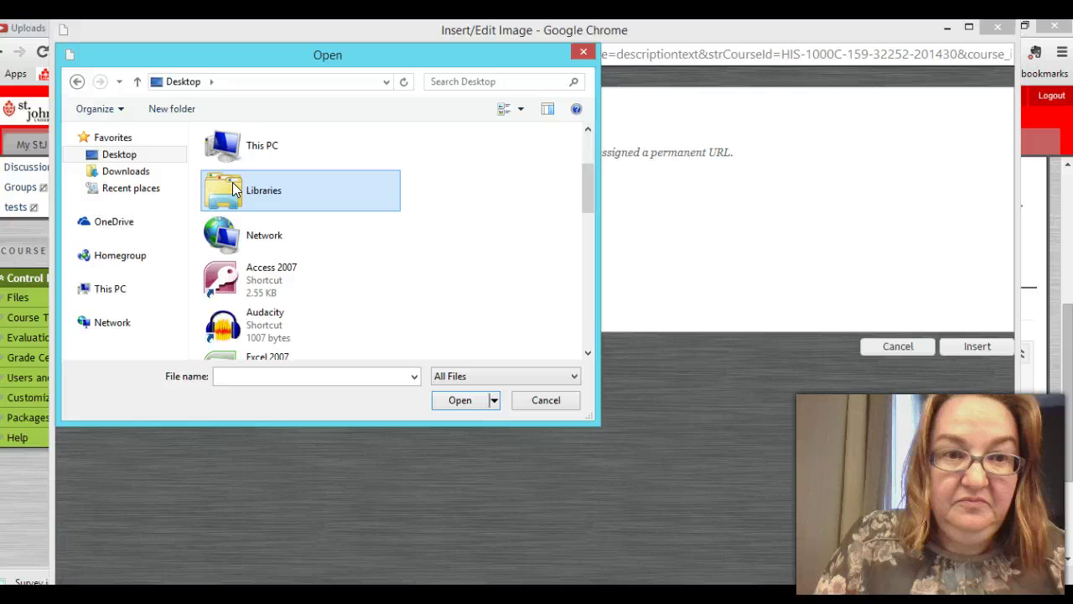
{"action": "double_click", "coordinate": [235, 190]}
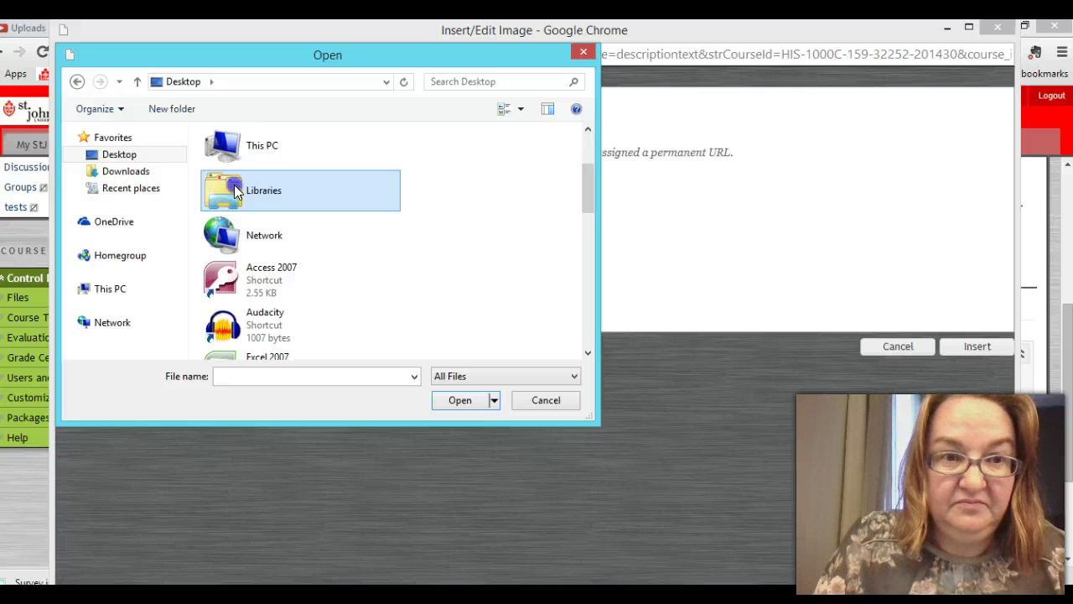
{"action": "left_click", "coordinate": [249, 235]}
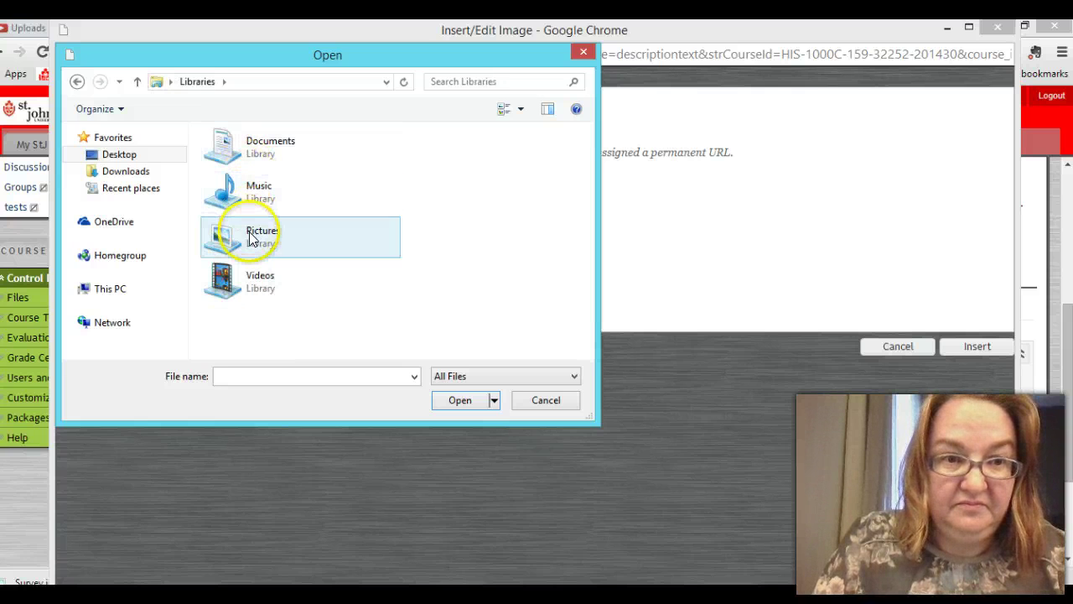
{"action": "double_click", "coordinate": [249, 235]}
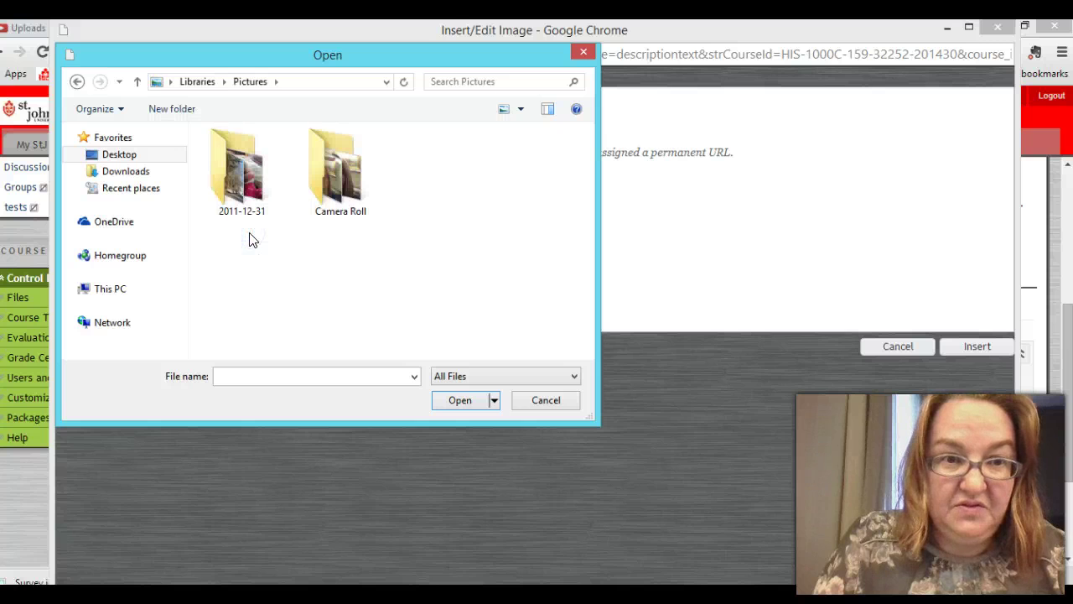
{"action": "double_click", "coordinate": [234, 178]}
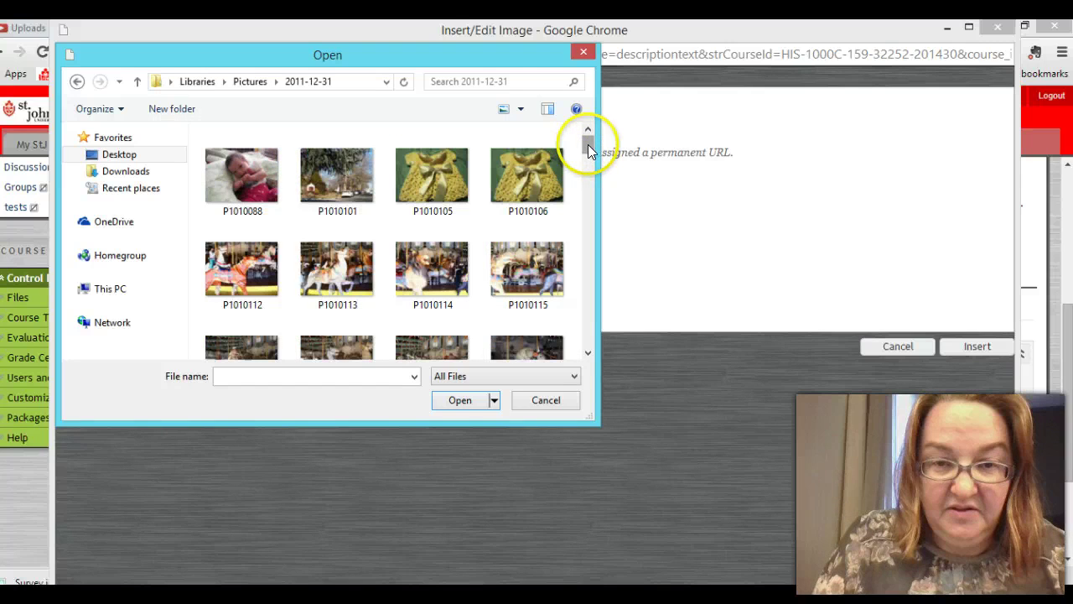
Select photo P1010172 and open it for upload
{"action": "left_click_drag", "start_coordinate": [588, 145], "coordinate": [593, 289]}
{"action": "scroll", "coordinate": [483, 260], "scroll_direction": "up", "scroll_amount": 5}
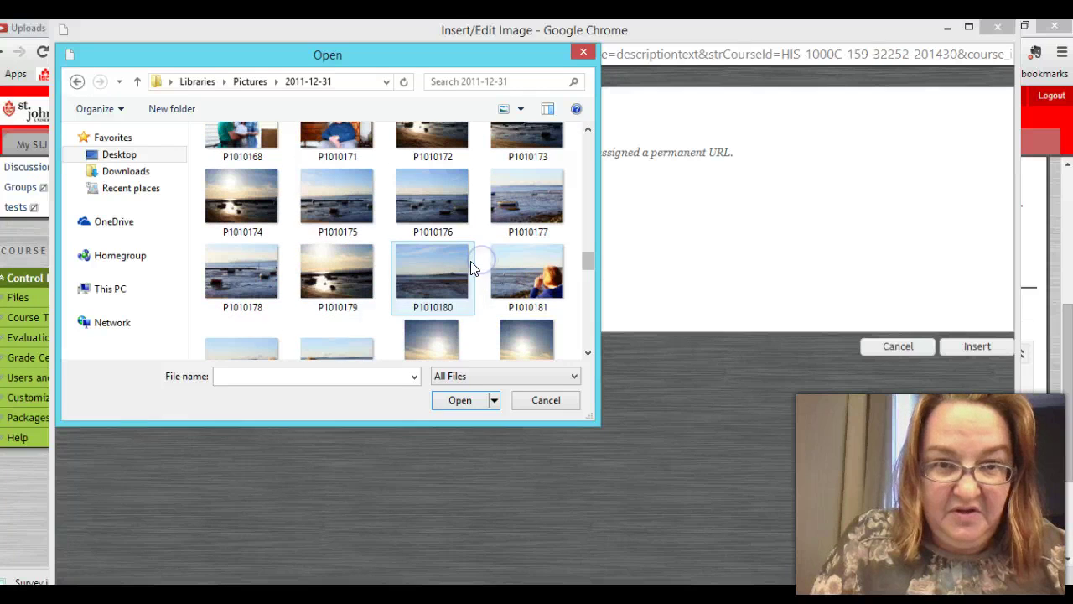
{"action": "left_click", "coordinate": [421, 136]}
{"action": "left_click", "coordinate": [425, 146]}
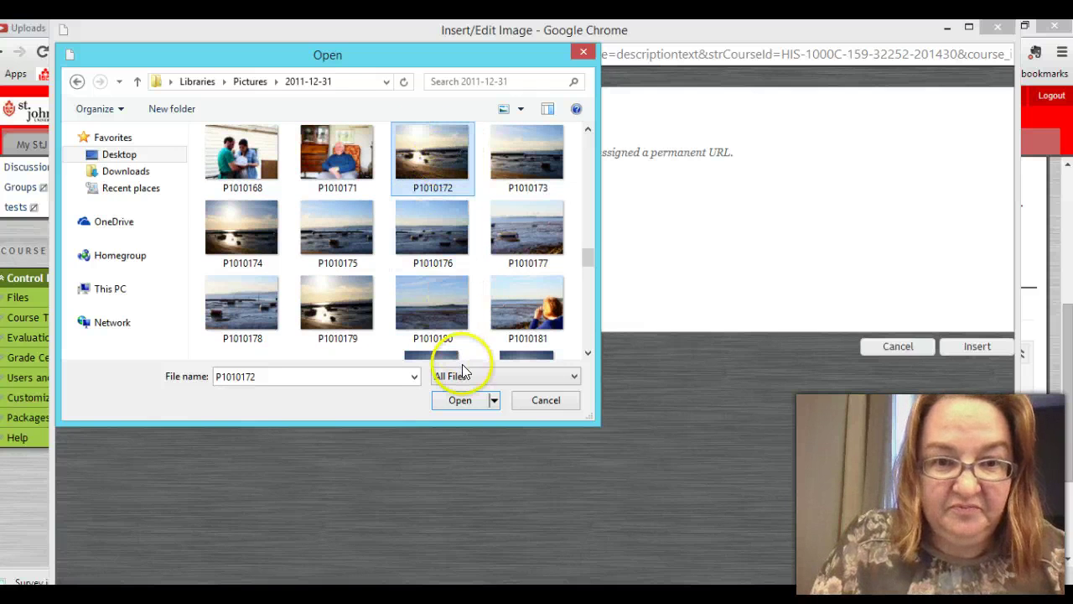
{"action": "left_click", "coordinate": [458, 400]}
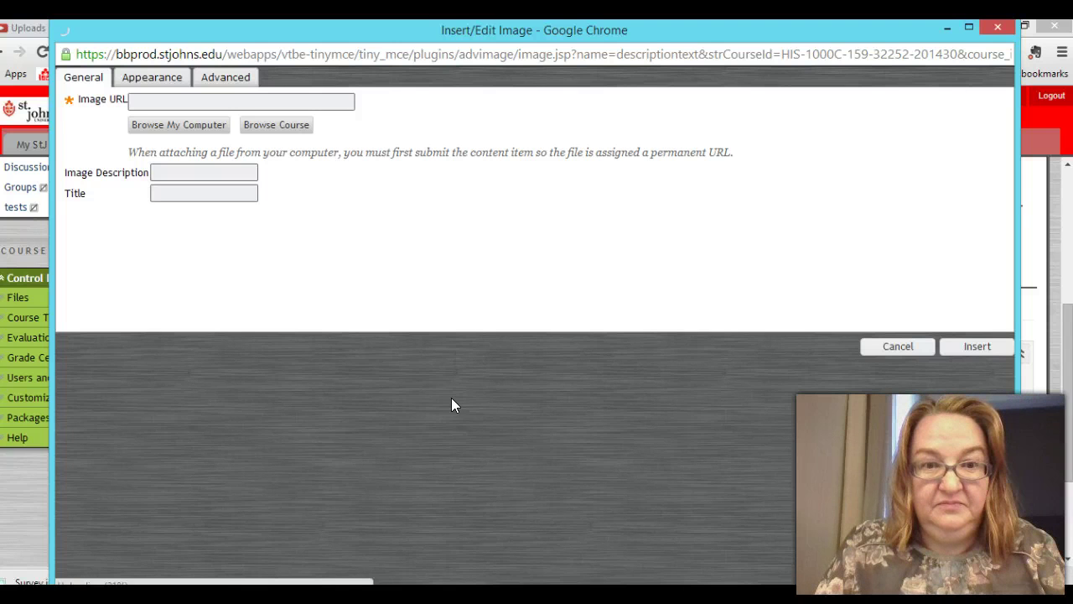
Enter 'A picture of Morecambe Bay.' as the image description
{"action": "left_click", "coordinate": [171, 172]}
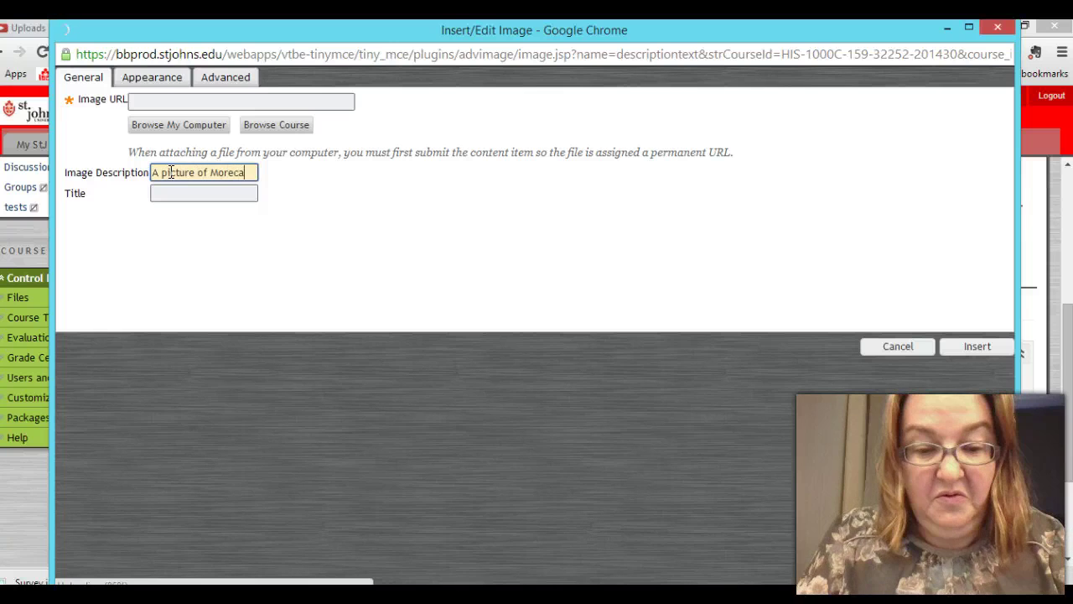
{"action": "type", "text": "mbe Bay"}
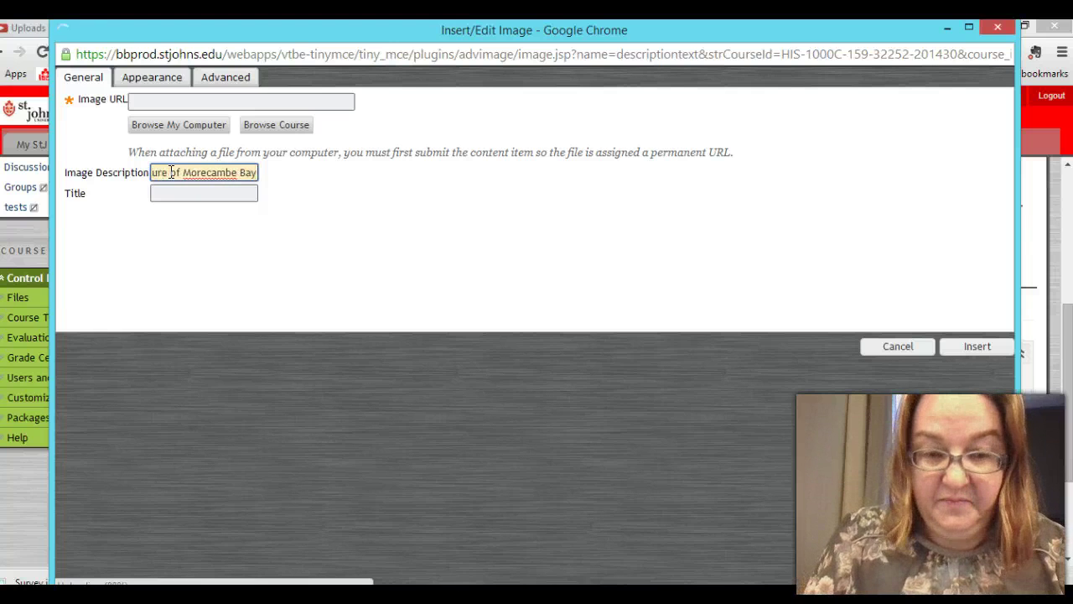
{"action": "type", "text": "."}
{"action": "left_click", "coordinate": [159, 172]}
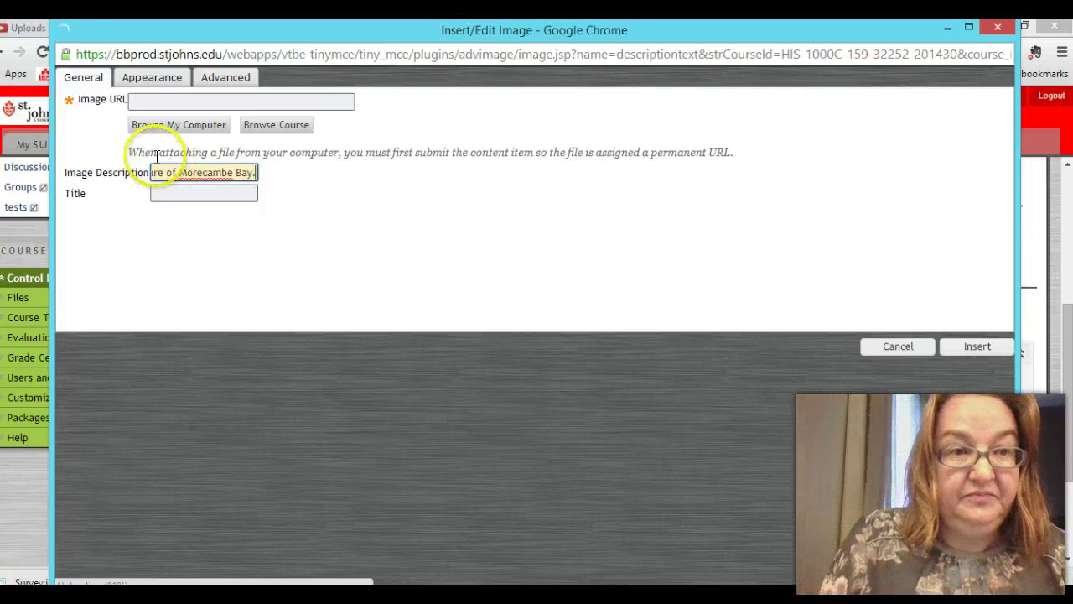
Set the image alignment to Left and its width to 230 px
{"action": "left_click", "coordinate": [139, 84]}
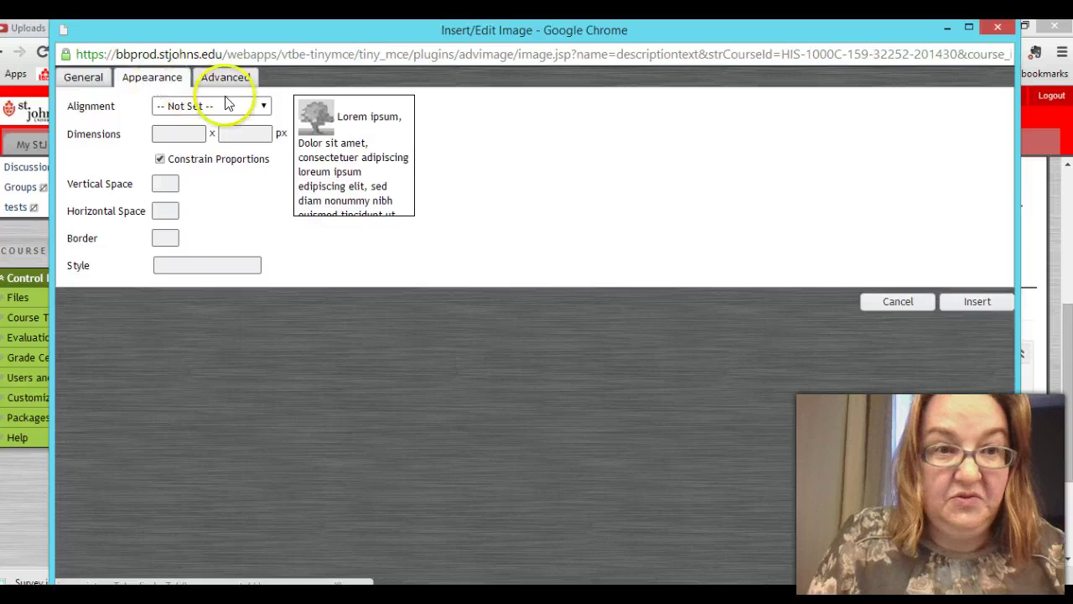
{"action": "left_click", "coordinate": [265, 108]}
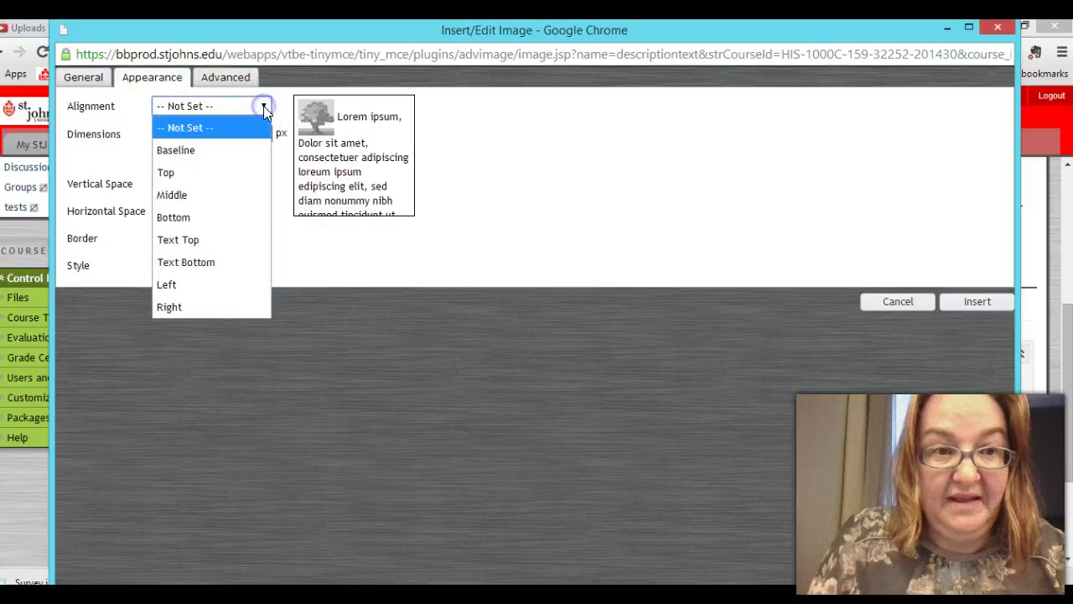
{"action": "left_click", "coordinate": [170, 284]}
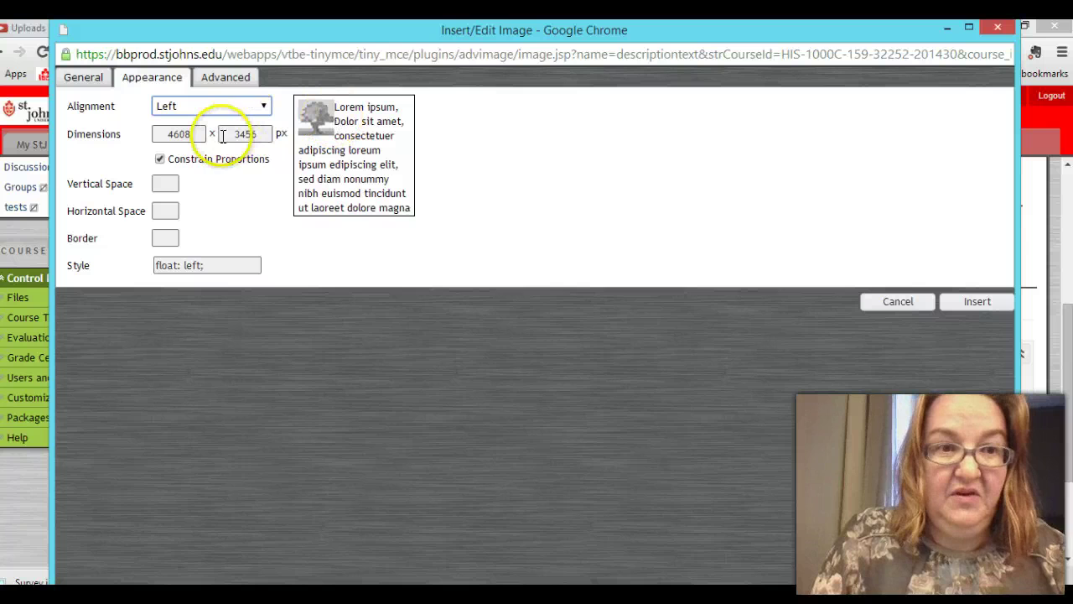
{"action": "left_click", "coordinate": [191, 134]}
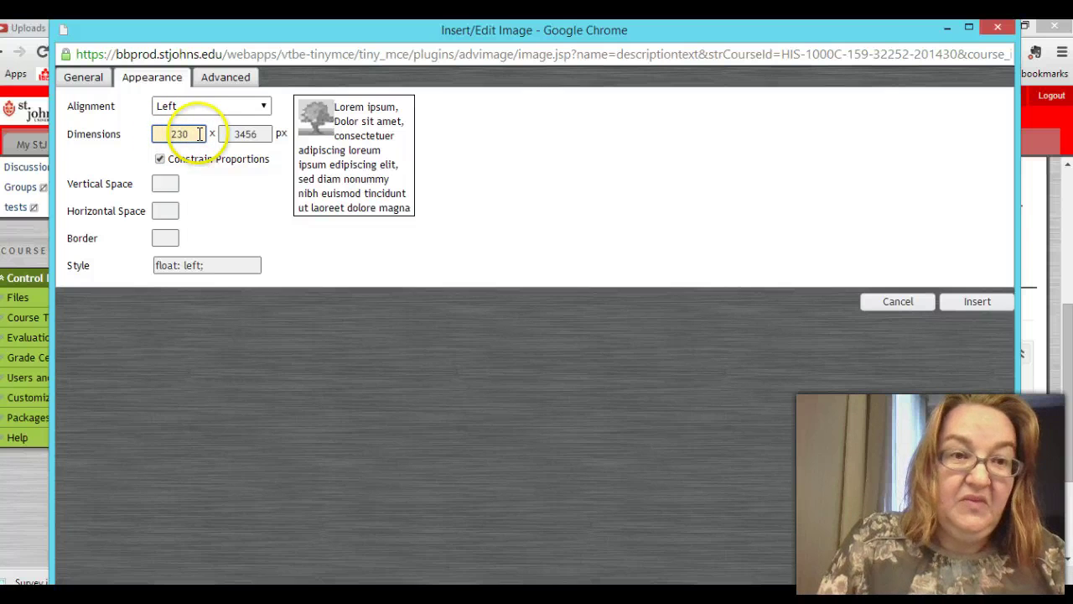
Set vertical and horizontal space to 3 and the border to 2
{"action": "left_click", "coordinate": [166, 184]}
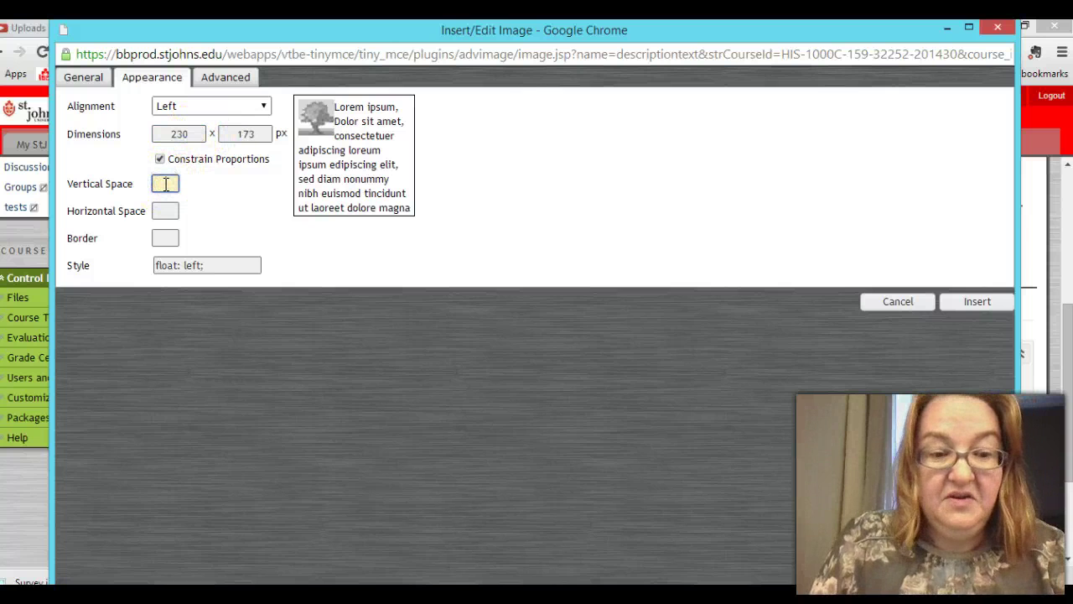
{"action": "type", "text": "3"}
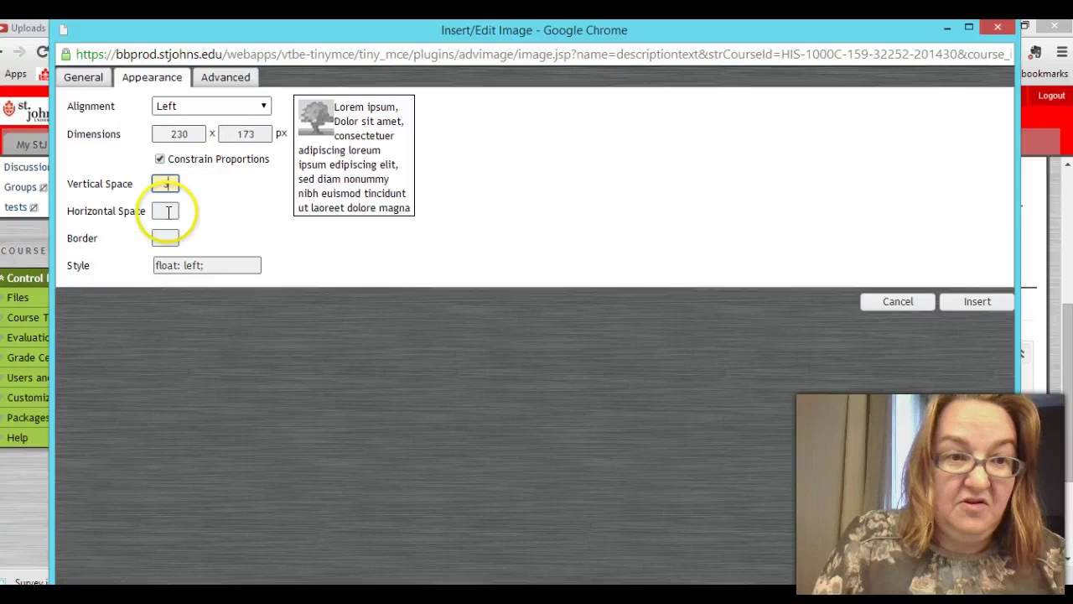
{"action": "left_click", "coordinate": [168, 211]}
{"action": "type", "text": "3"}
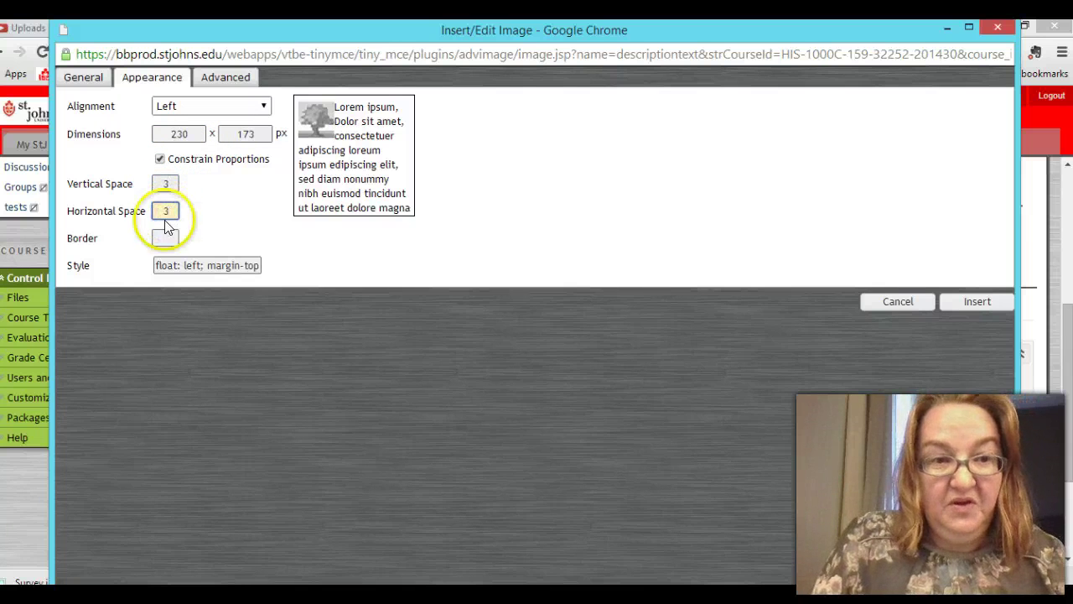
{"action": "left_click", "coordinate": [166, 238]}
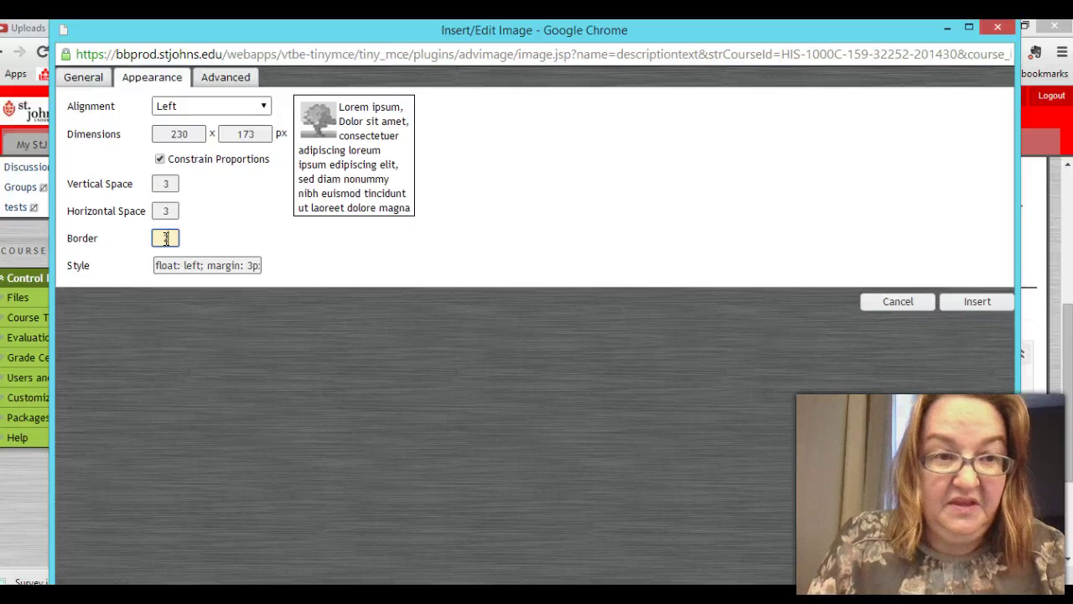
{"action": "type", "text": "2"}
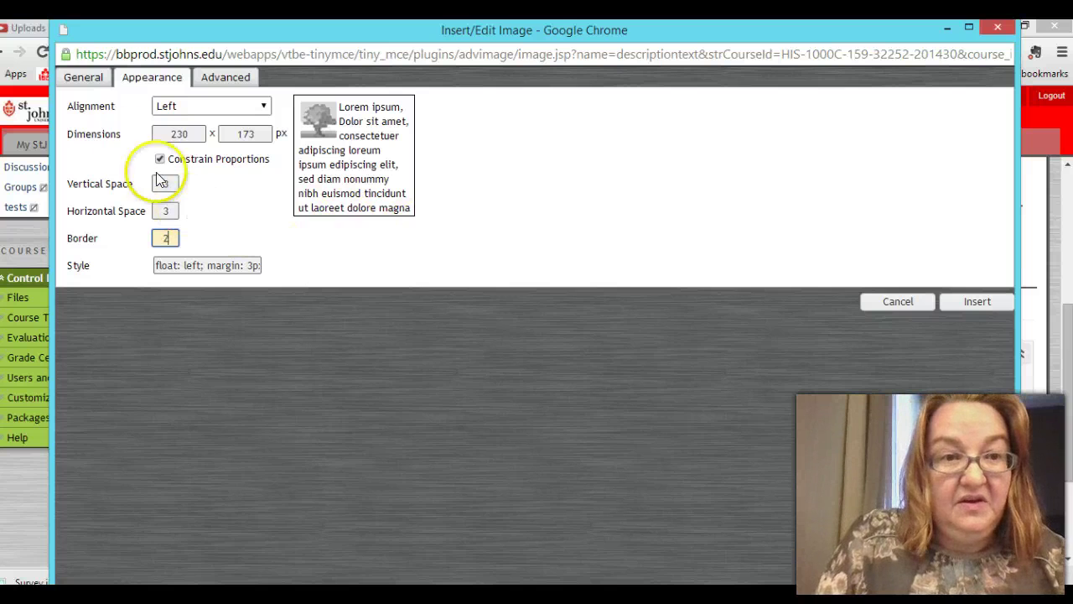
Check the image preview on the General tab and insert the photo into the message
{"action": "left_click", "coordinate": [84, 78]}
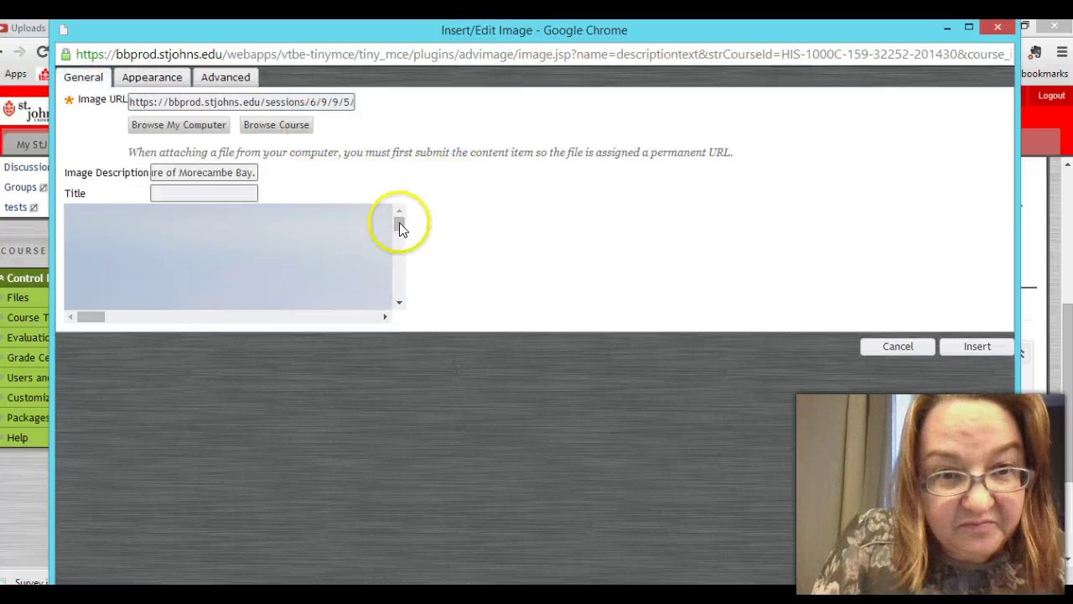
{"action": "left_click_drag", "start_coordinate": [395, 224], "coordinate": [399, 295]}
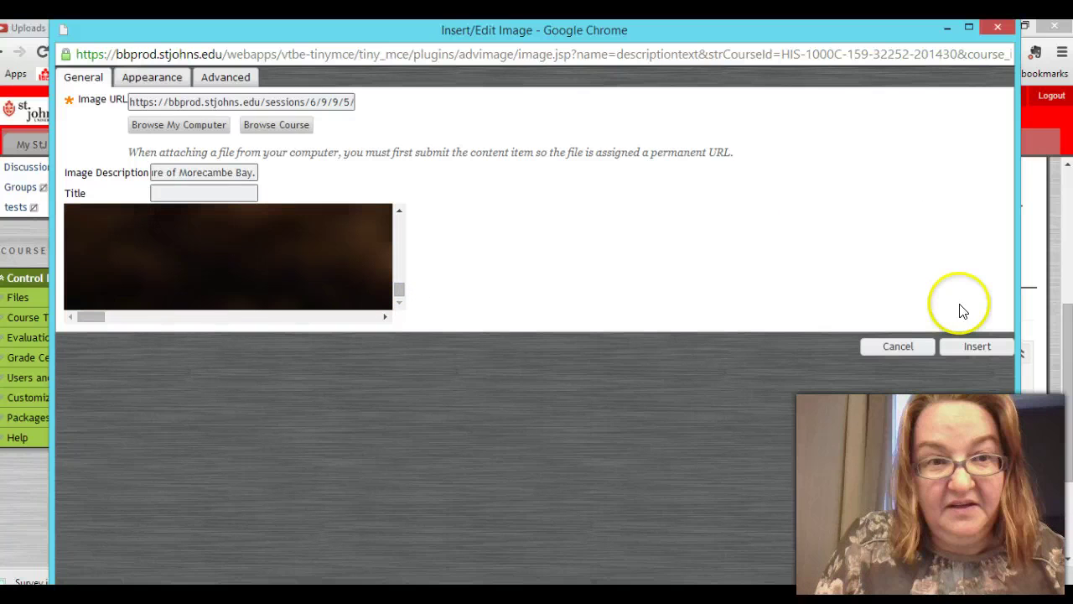
{"action": "left_click", "coordinate": [975, 349]}
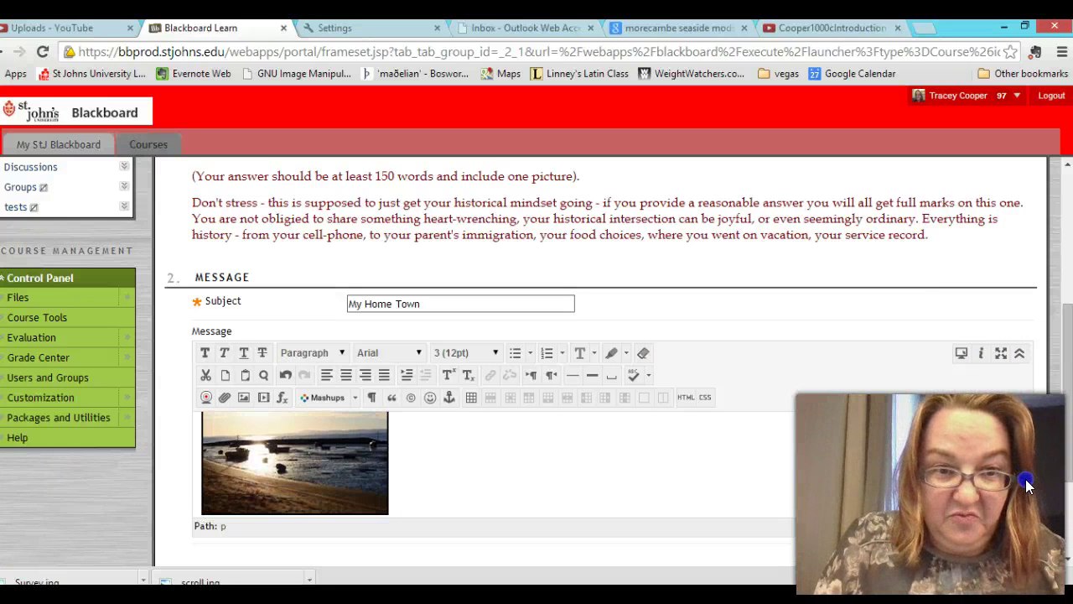
Paste a sentence about Morecambe beside the photo, then undo it
{"action": "type", "text": "My home town is called Morecambe. It is located in the North of England etc etc"}
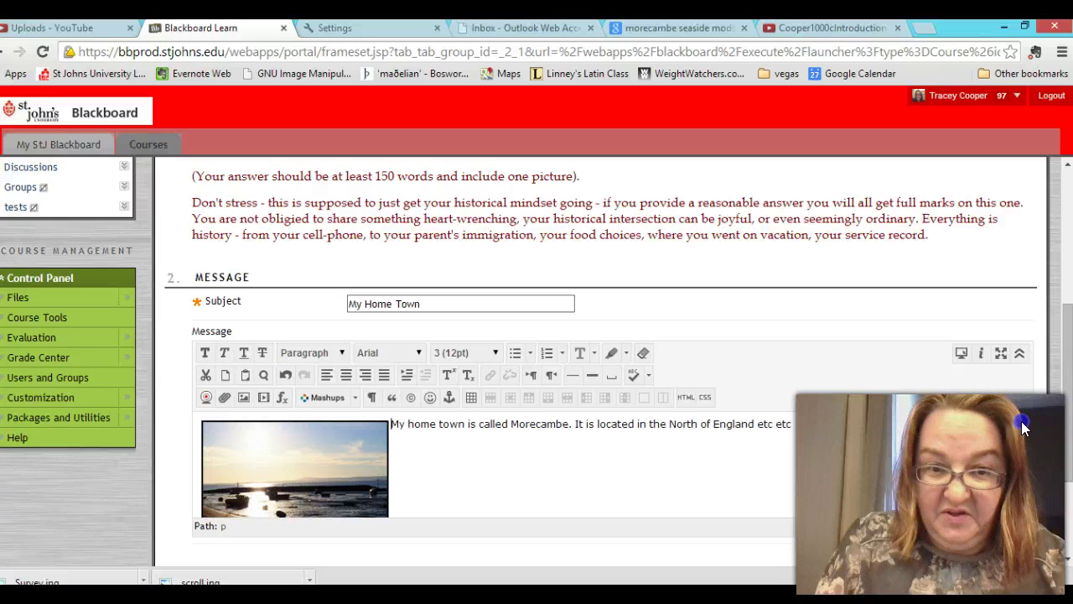
{"action": "left_click", "coordinate": [836, 432]}
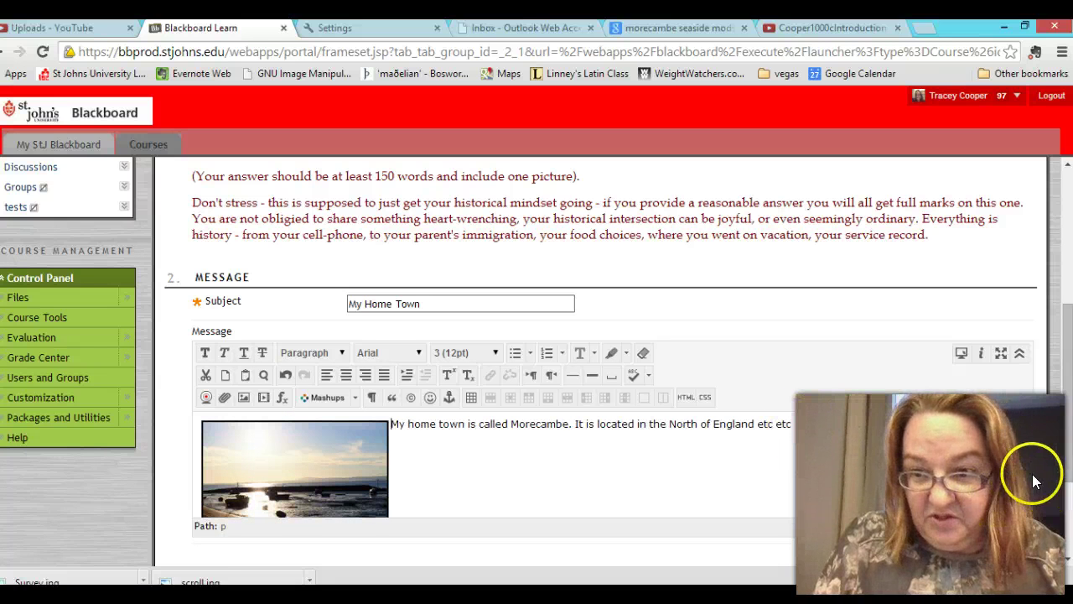
{"action": "key", "text": "ctrl+z"}
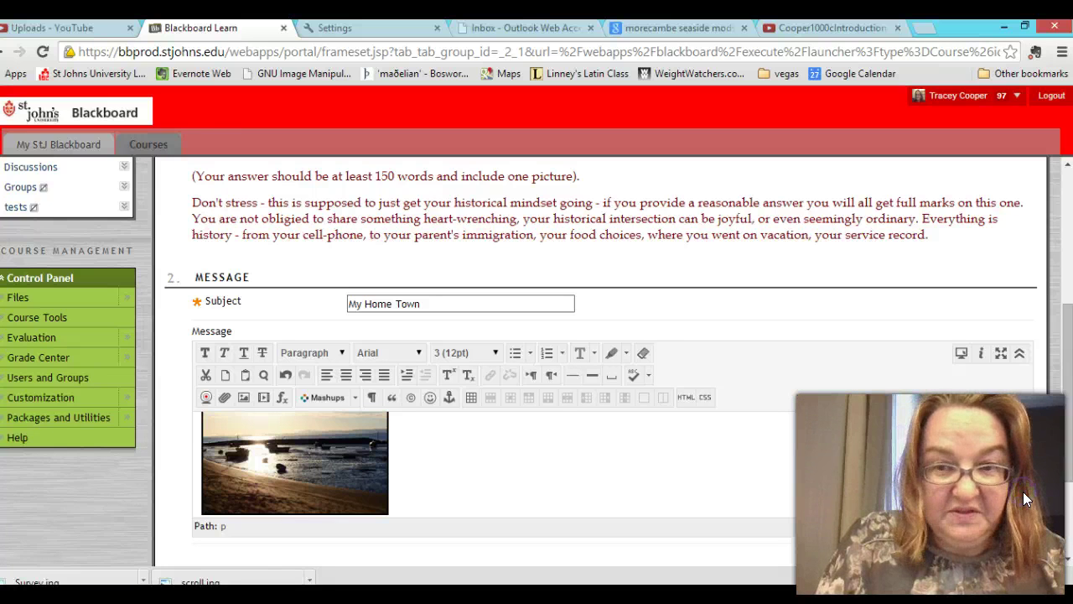
Submit the 'My Home Town' discussion post
{"action": "left_click", "coordinate": [1069, 404]}
{"action": "scroll", "coordinate": [1069, 404], "scroll_direction": "down", "scroll_amount": 1}
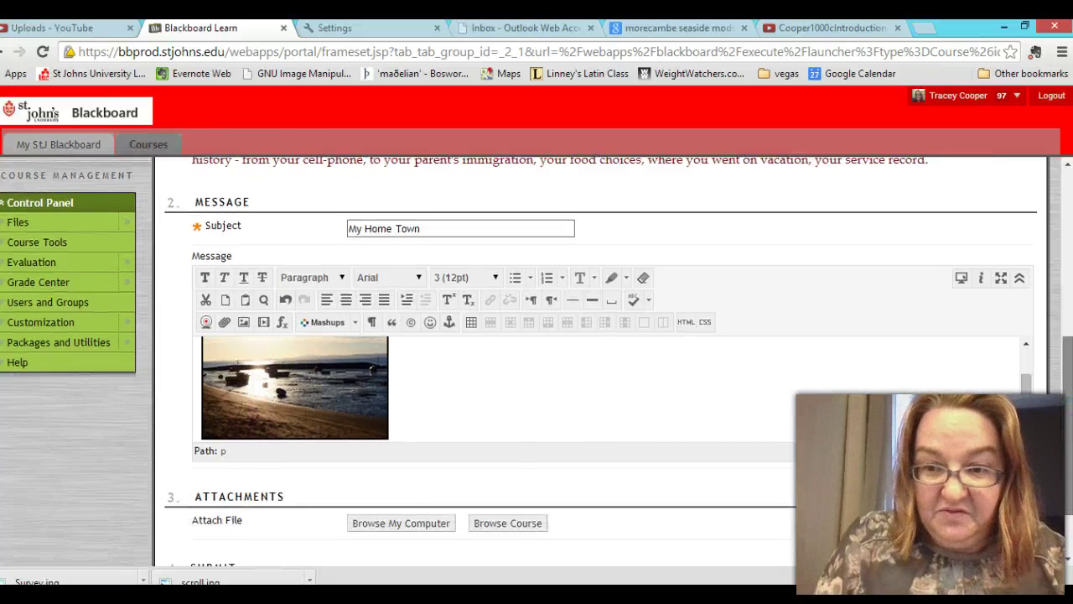
{"action": "scroll", "coordinate": [1069, 403], "scroll_direction": "down", "scroll_amount": 1}
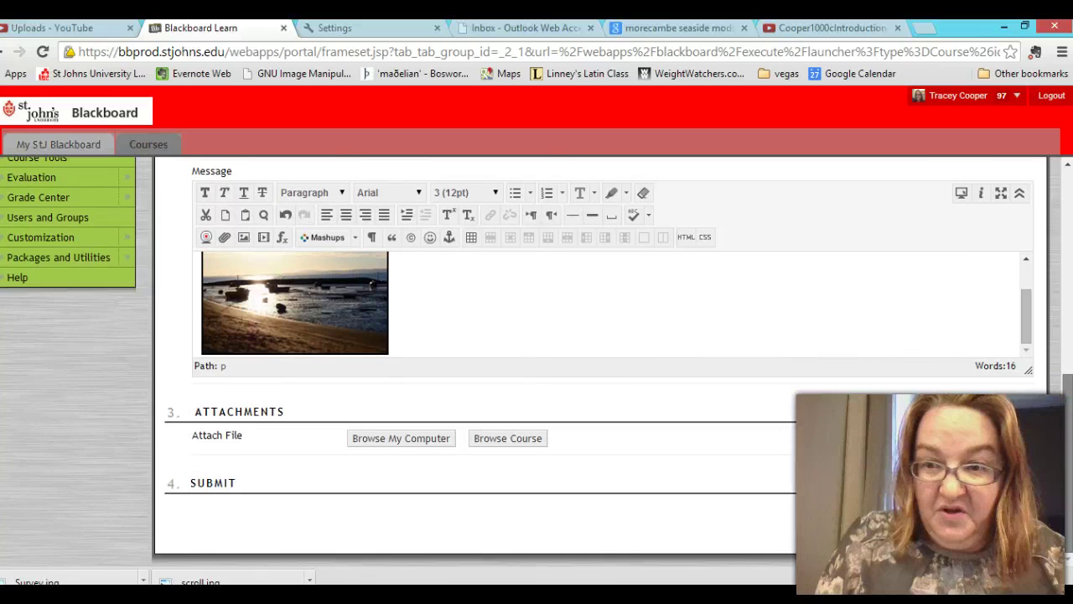
{"action": "left_click", "coordinate": [980, 516]}
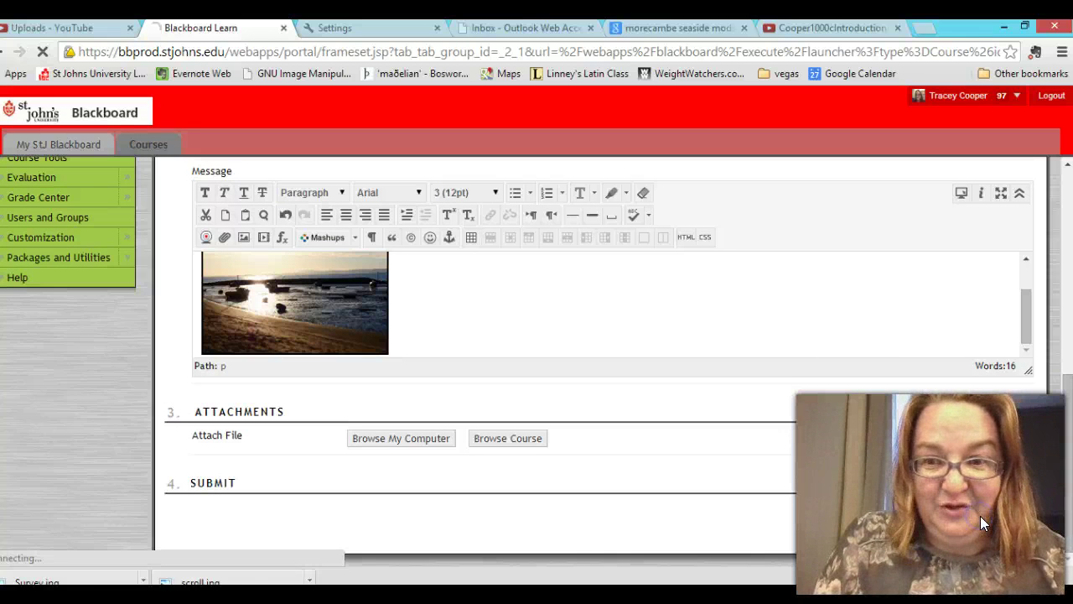